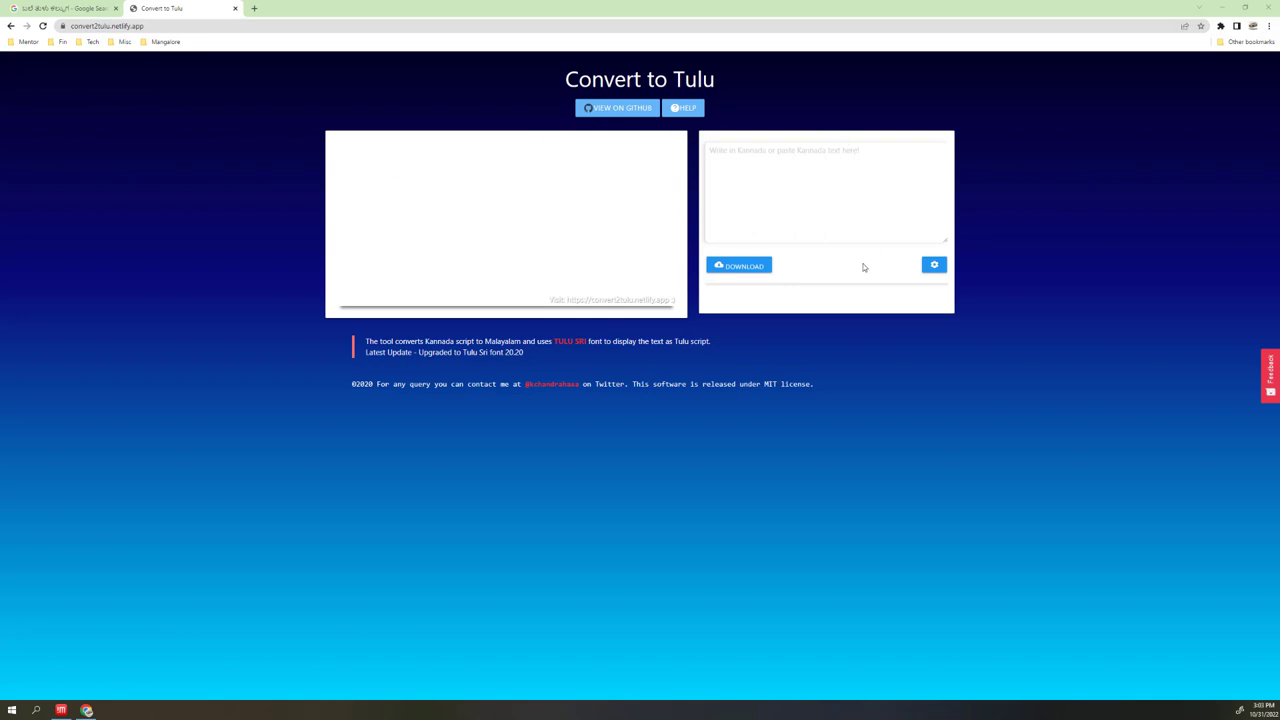
Open the converter's help instructions and view the linked Google Input Tool Chrome extension page in a new tab
left_click(687, 109)
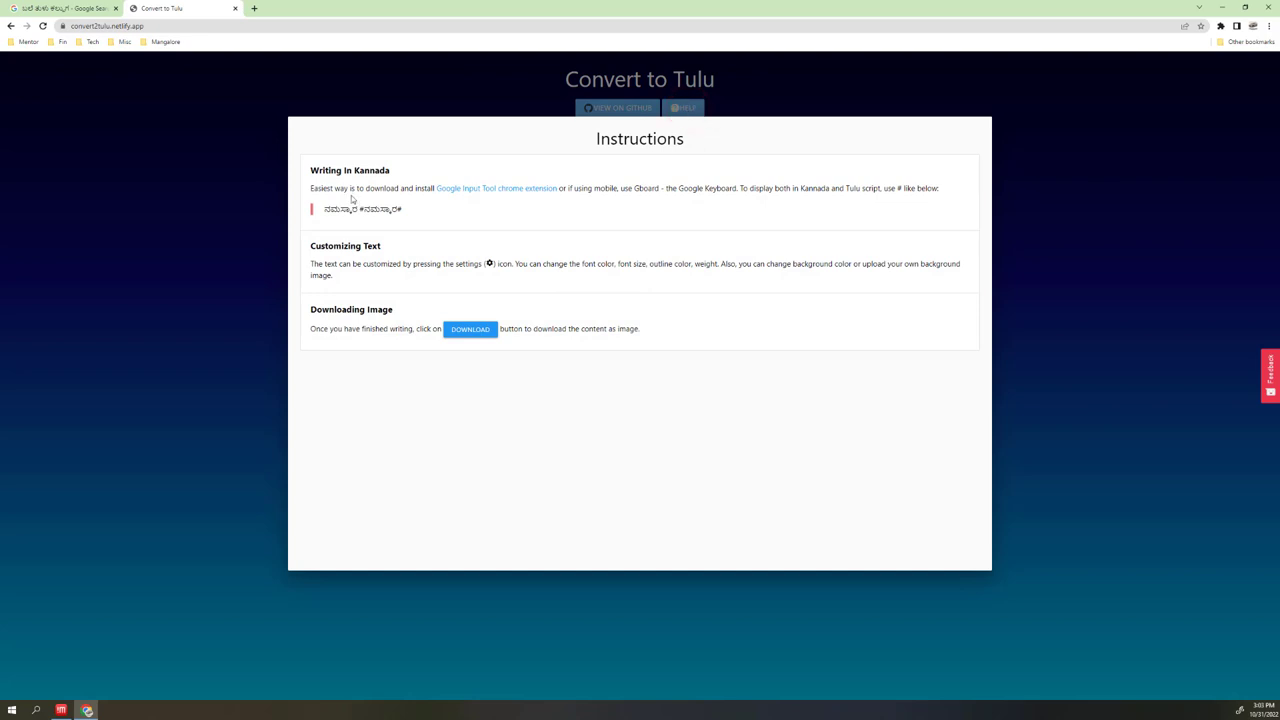
right_click(467, 192)
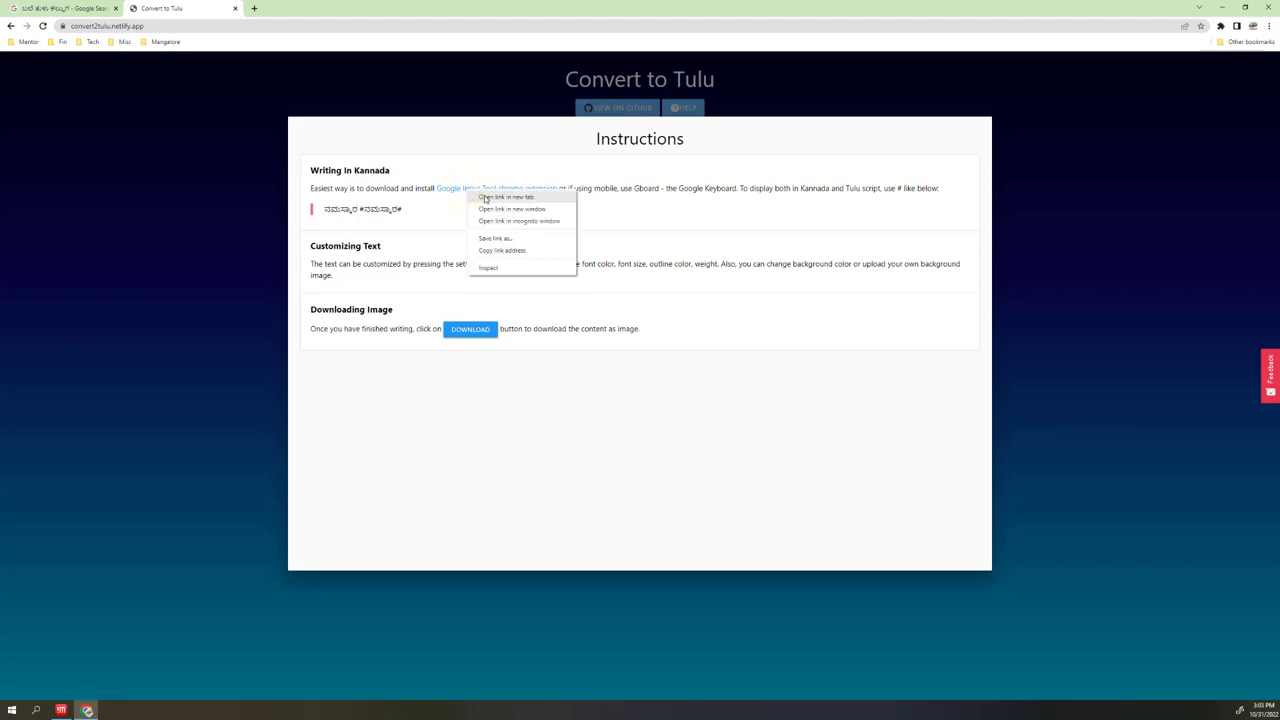
left_click(486, 197)
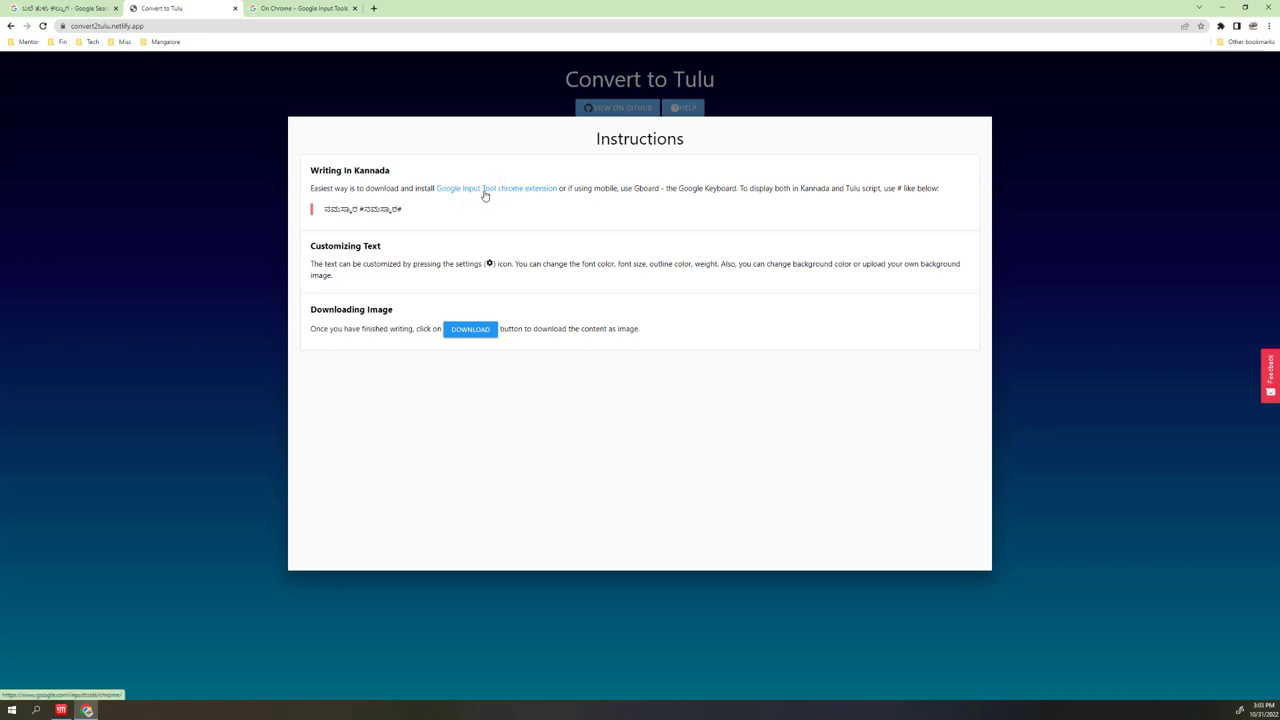
left_click(305, 8)
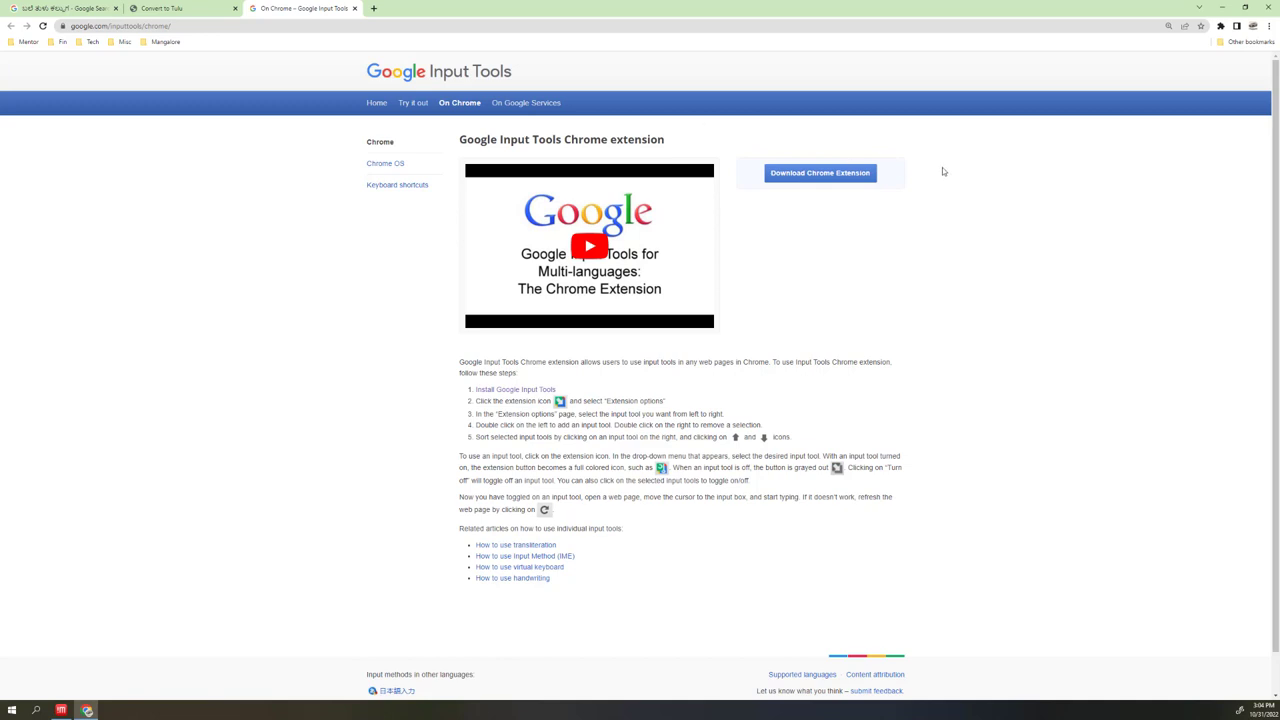
Return to the converter, check the Kannada input options of the Google Input Tools extension, and close the instructions
left_click(191, 14)
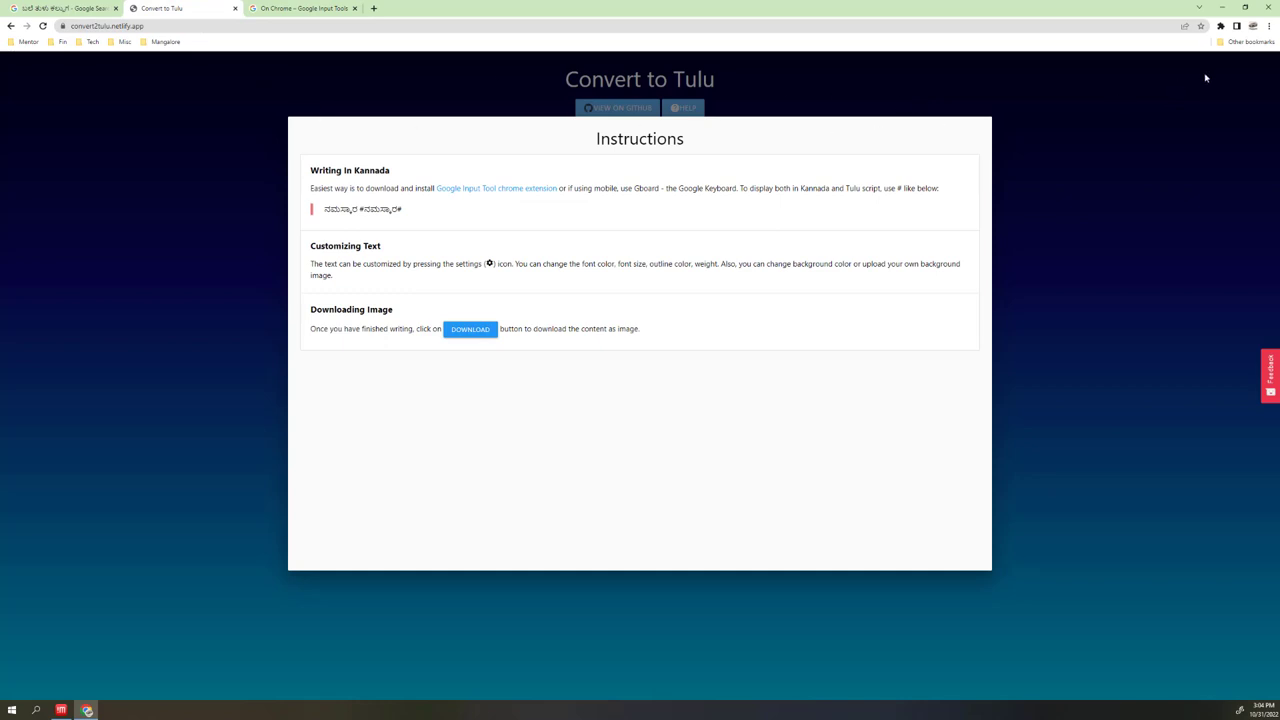
left_click(1221, 27)
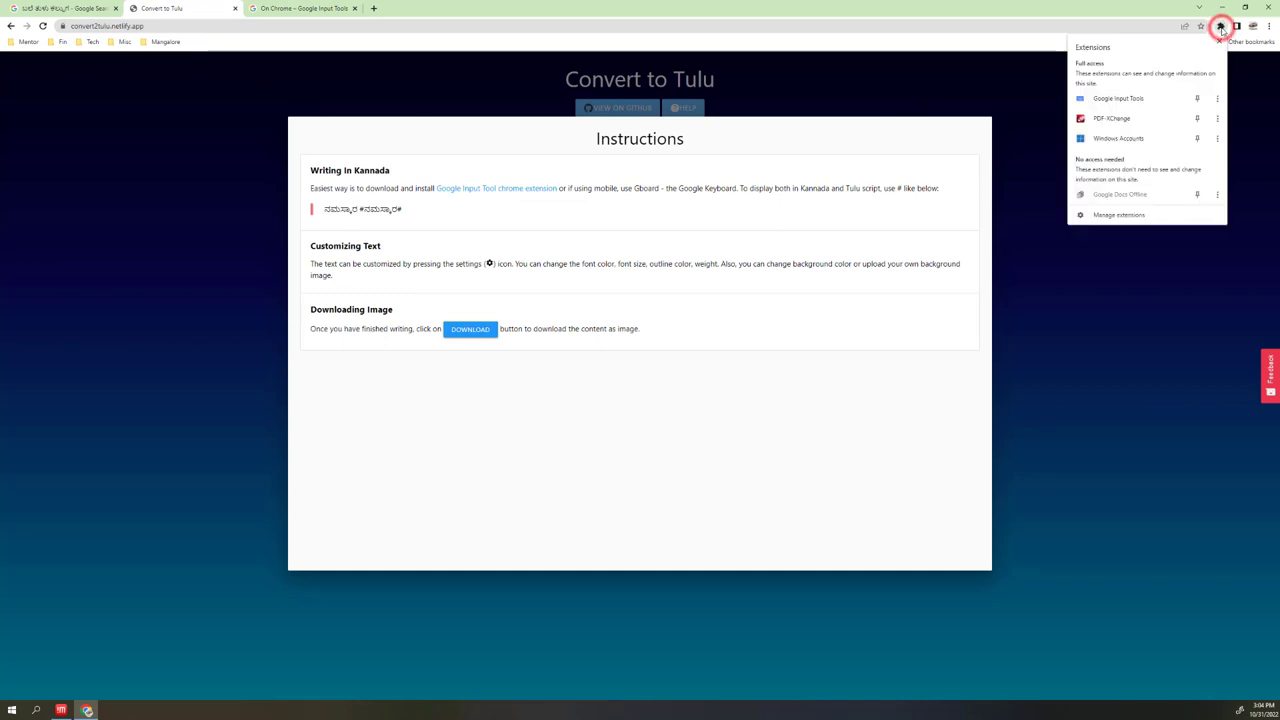
left_click(1134, 100)
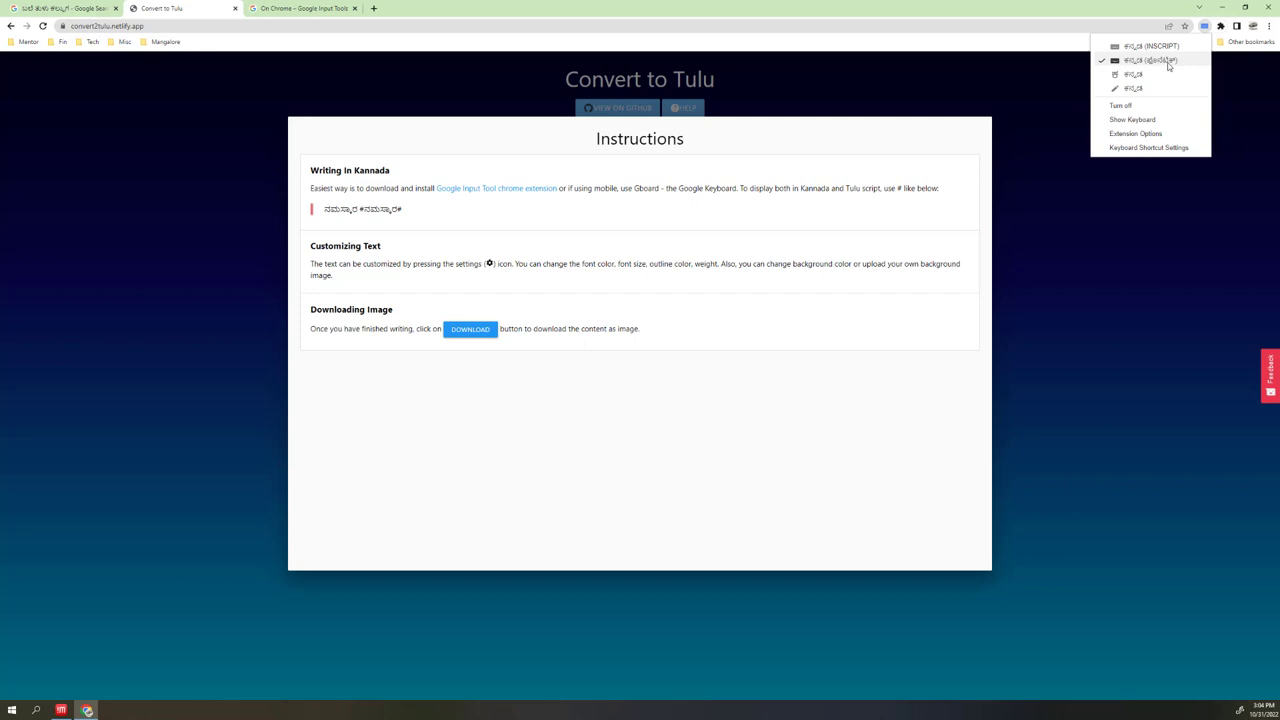
left_click(1166, 226)
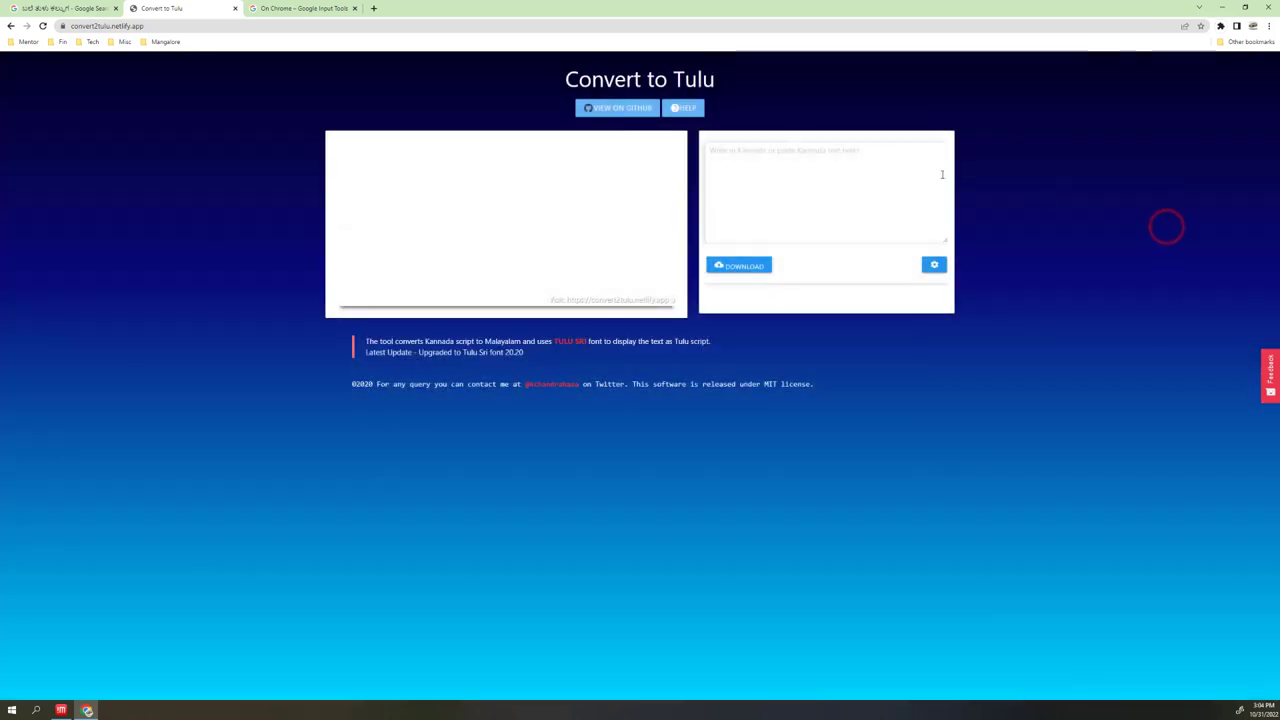
Clear the Google search text and retype it in Kannada as "ಬಲೆ ತುಳು ಕಲ್ಪುಗ"
left_click(54, 8)
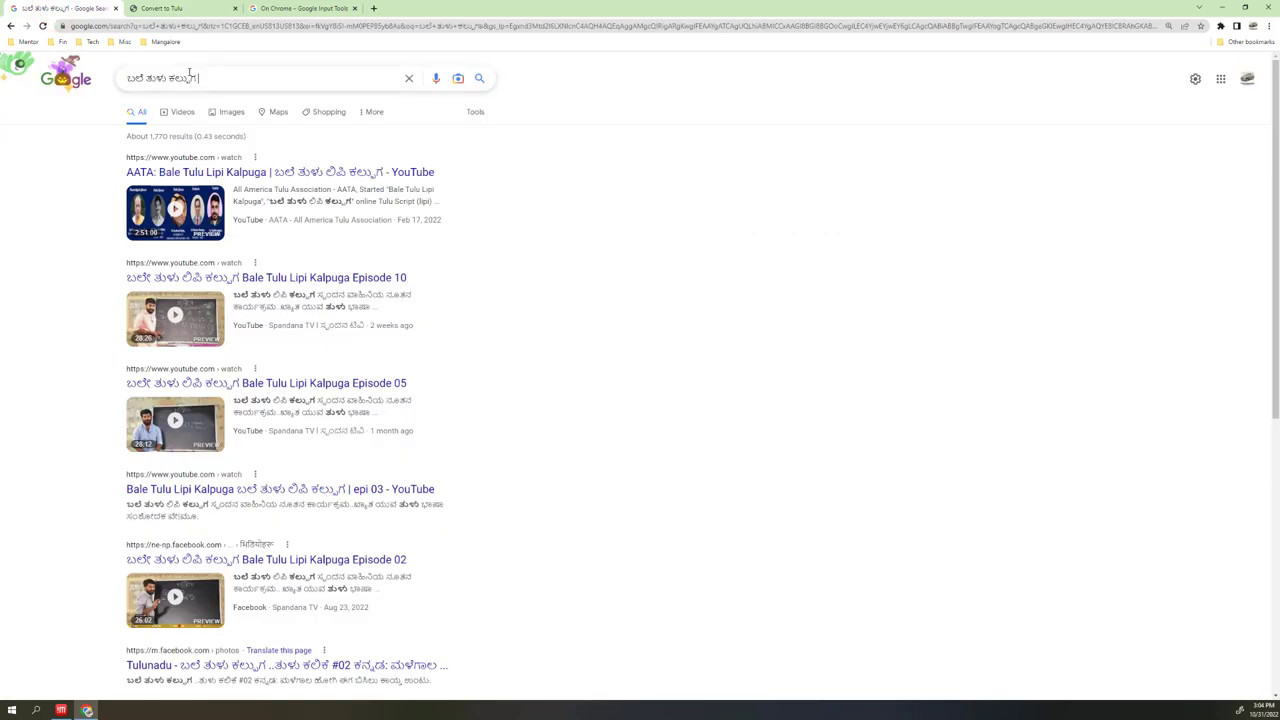
left_click(221, 83)
key("BackSpace")
key("BackSpace")
key("BackSpace")
key("BackSpace")
key("BackSpace")
key("BackSpace")
key("BackSpace")
key("BackSpace")
key("BackSpace")
key("BackSpace")
key("BackSpace")
key("BackSpace")
key("BackSpace")
key("BackSpace")
key("BackSpace")
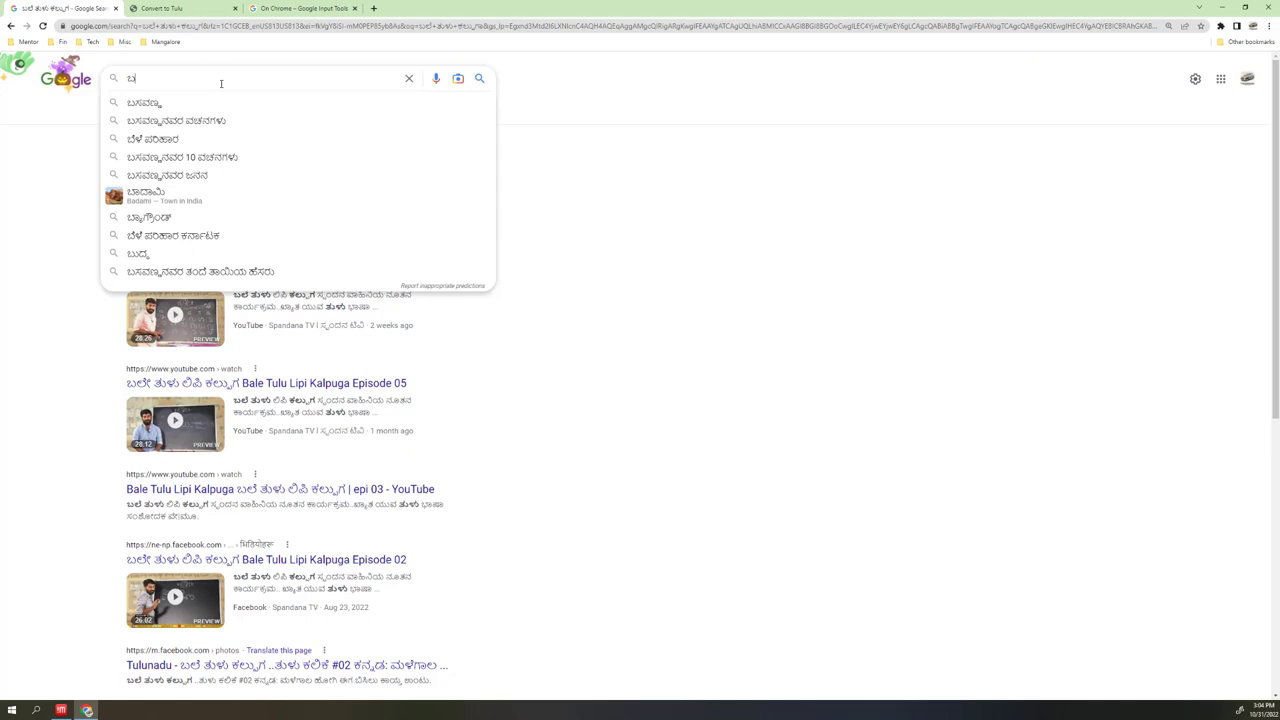
type("ಬ")
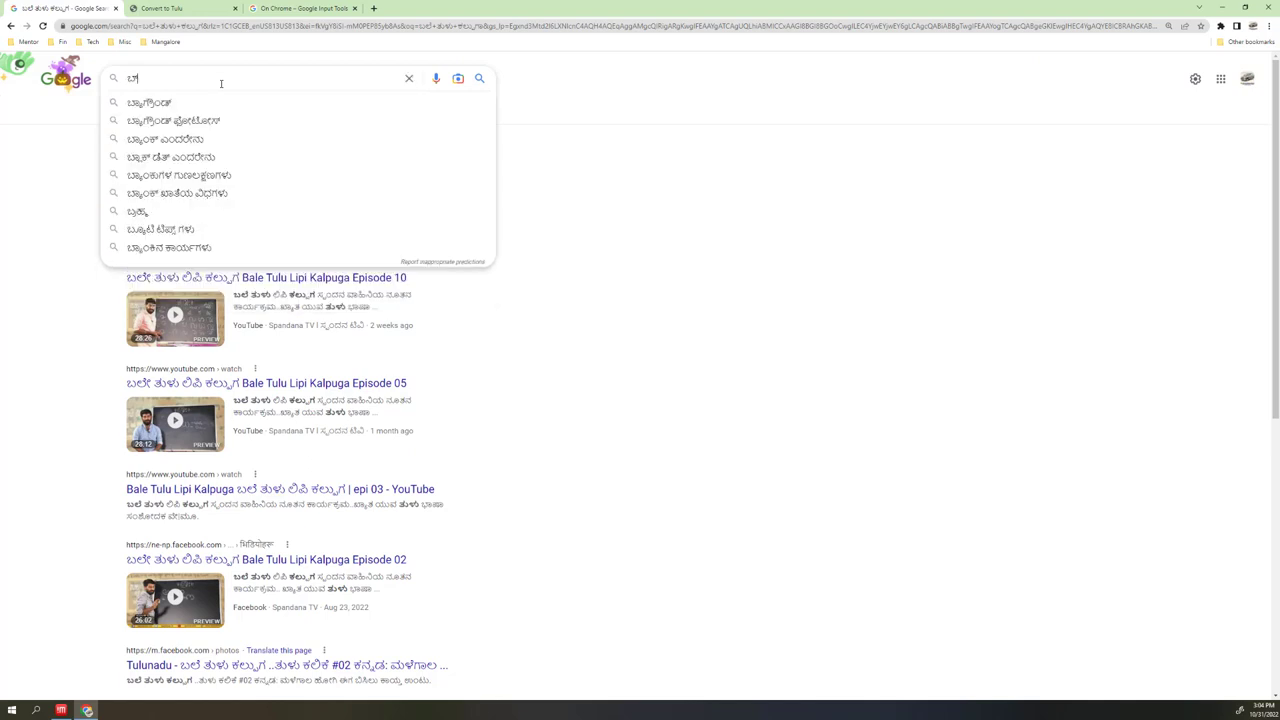
type("ಲೆ")
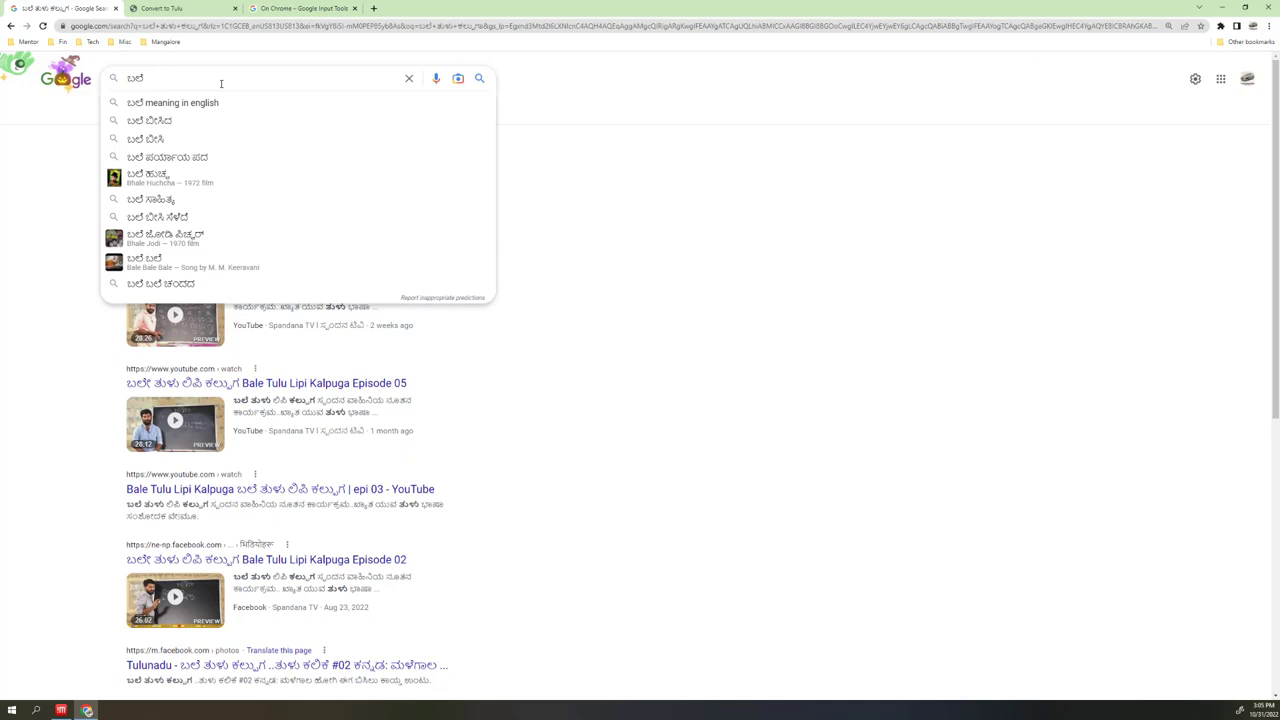
type(" ಕ")
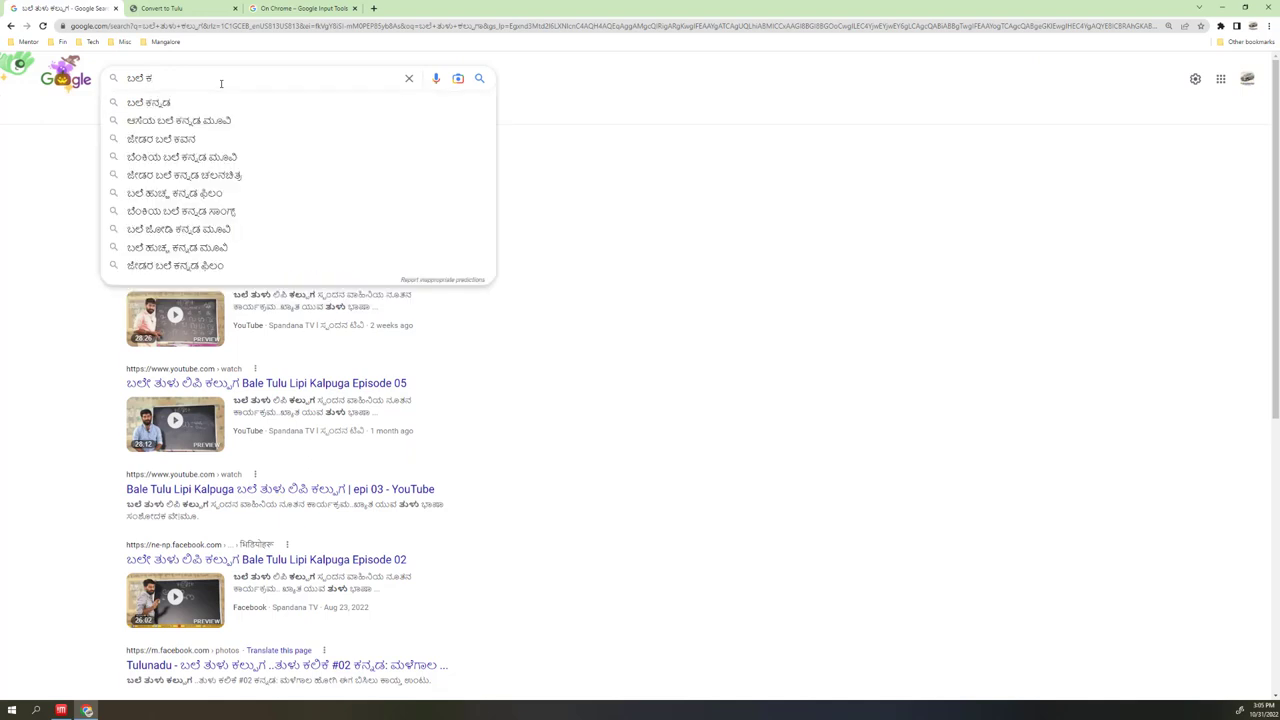
key("BackSpace")
type("ತ್")
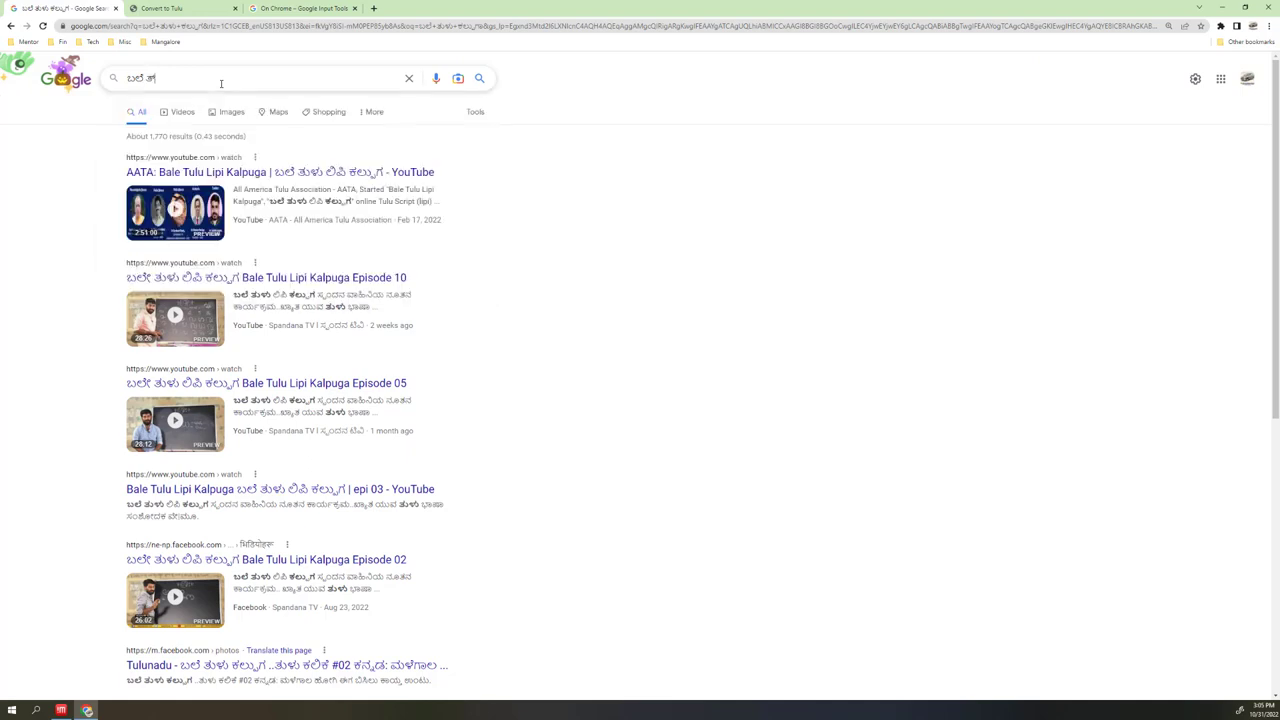
type("ಳ್")
type(" ಕಲ್ಪುಗ")
Copy the Kannada phrase from the search box into the Convert to Tulu text field and show the text customization settings
triple_click(148, 78)
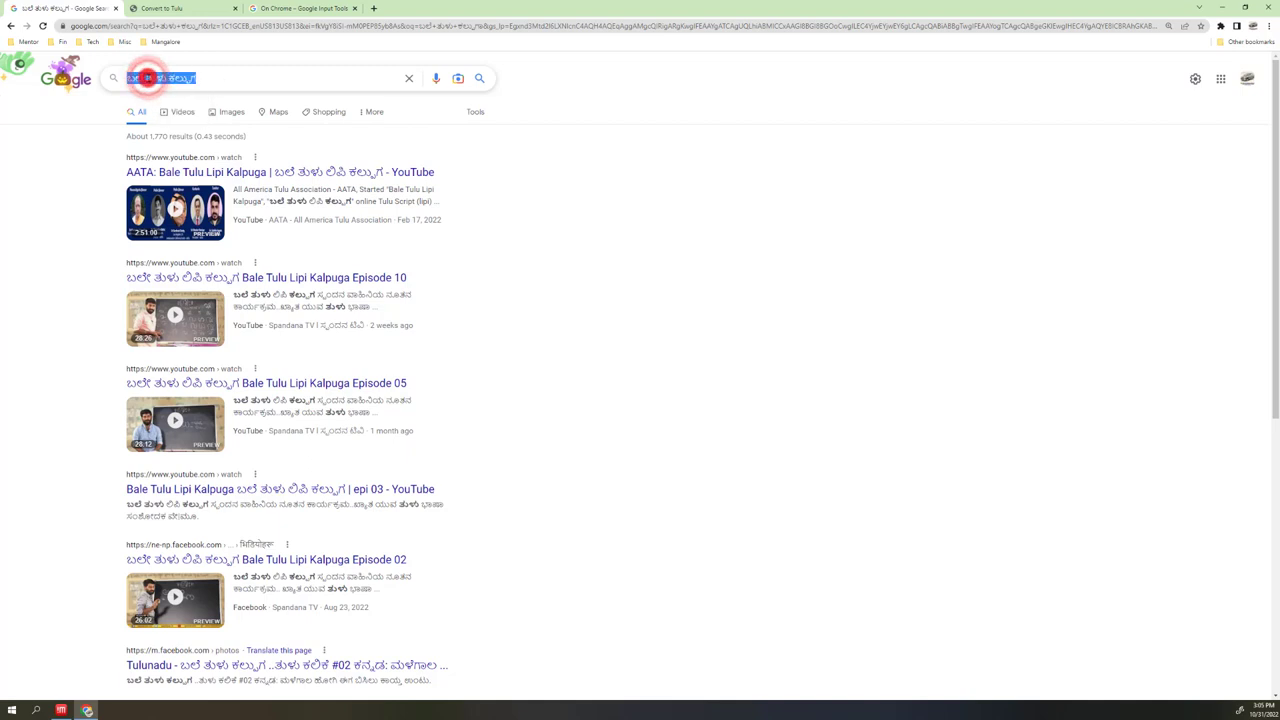
right_click(148, 78)
left_click(183, 115)
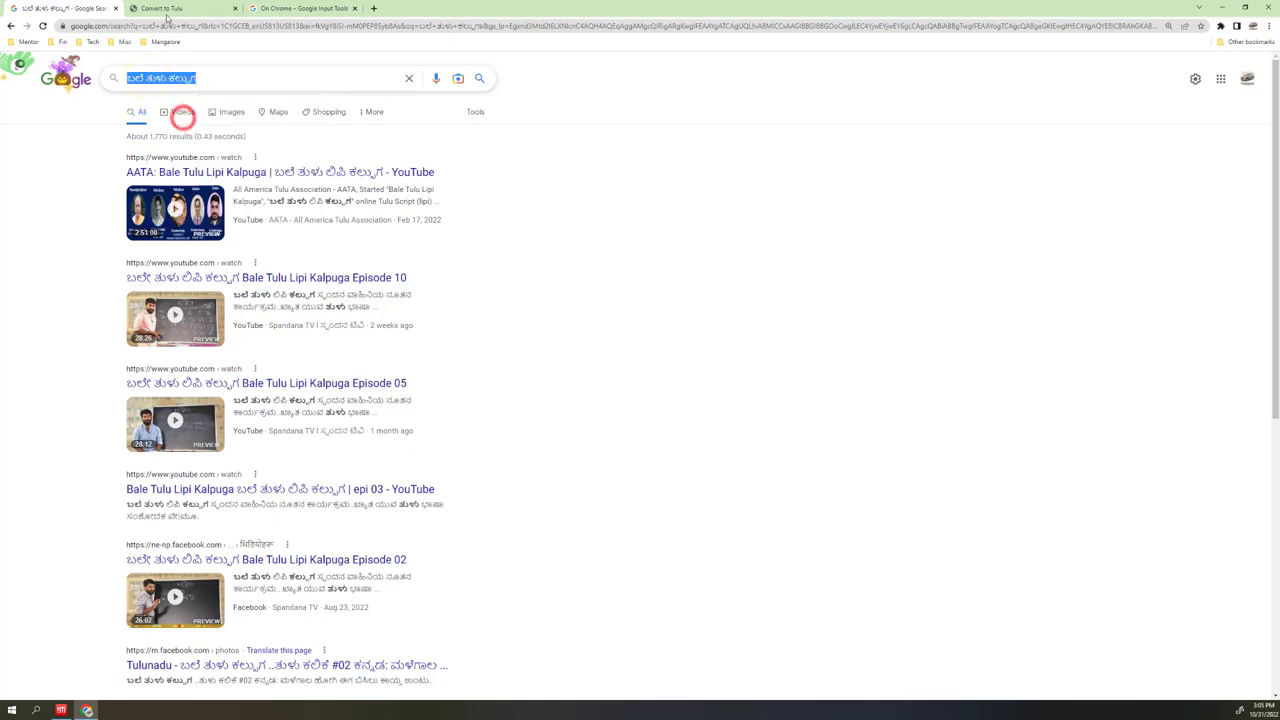
left_click(163, 9)
left_click(754, 153)
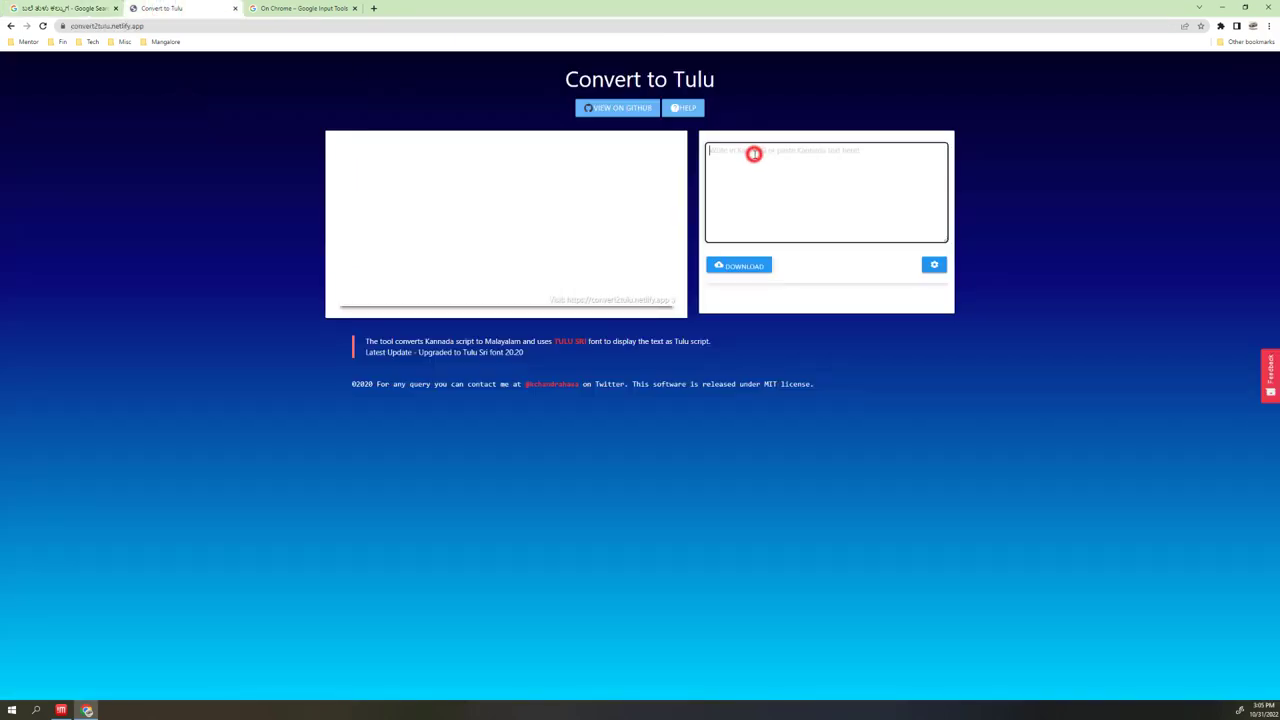
key("ctrl+v")
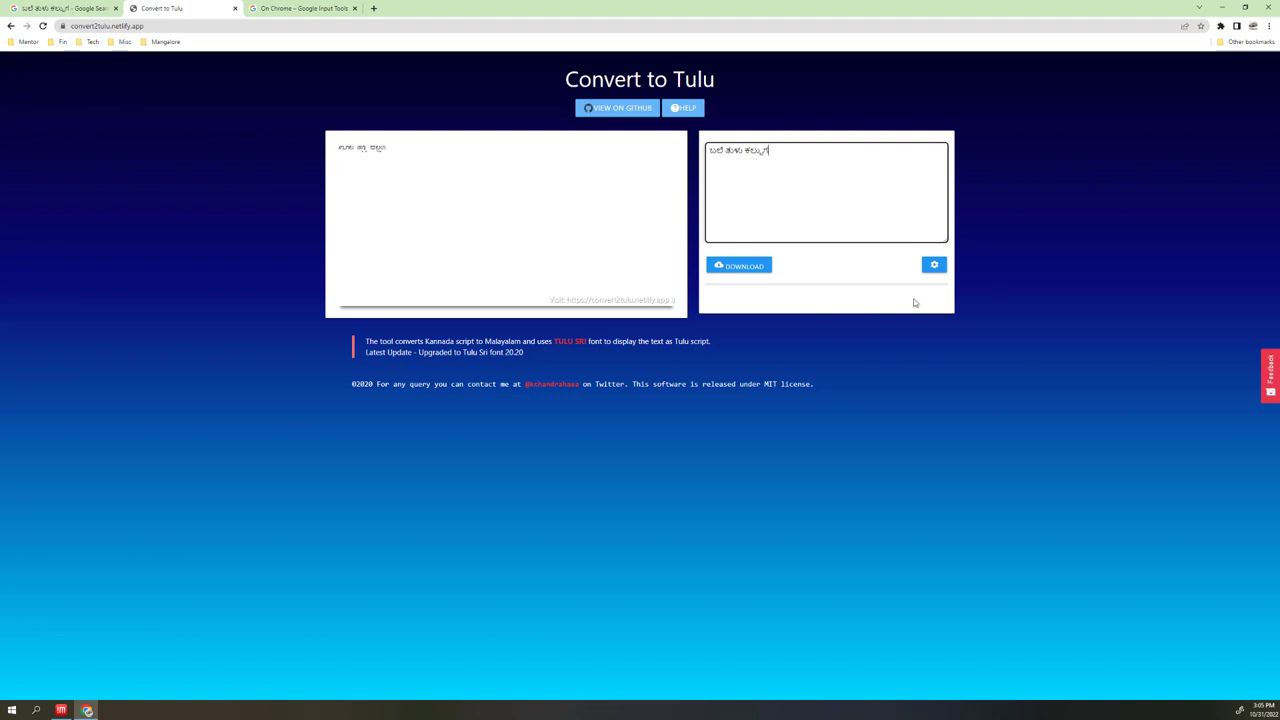
left_click(932, 266)
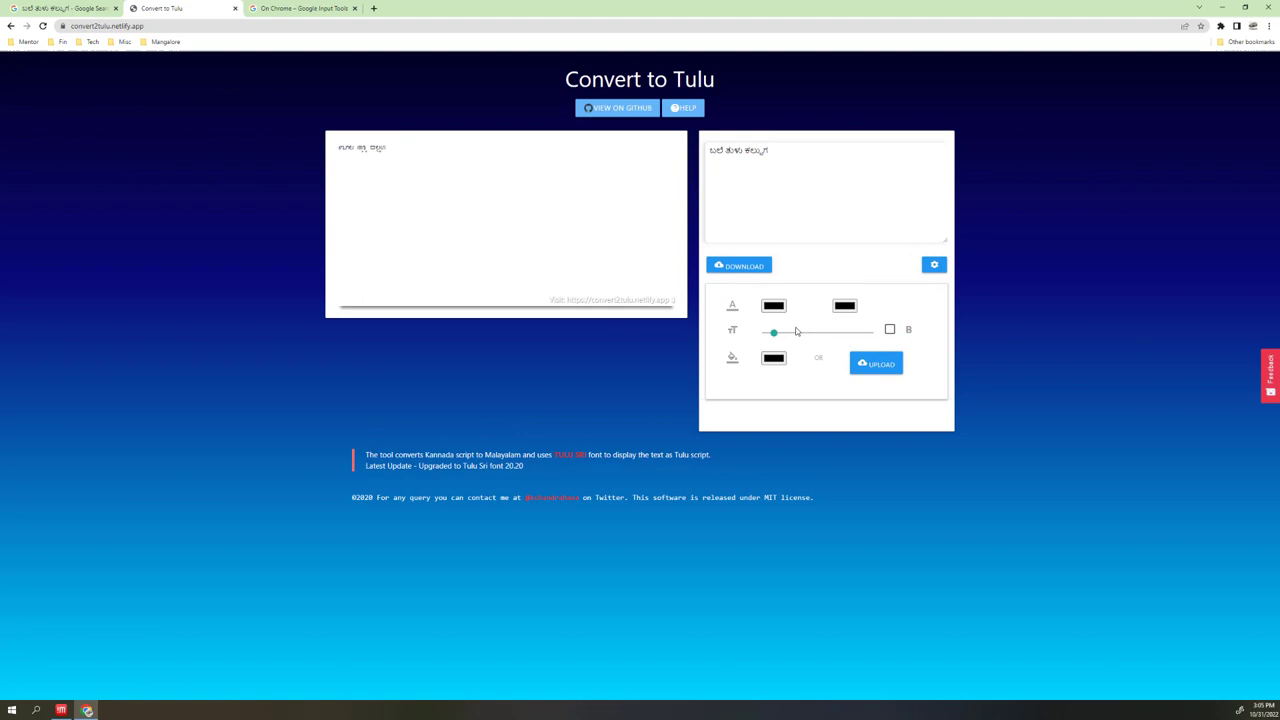
left_click(774, 306)
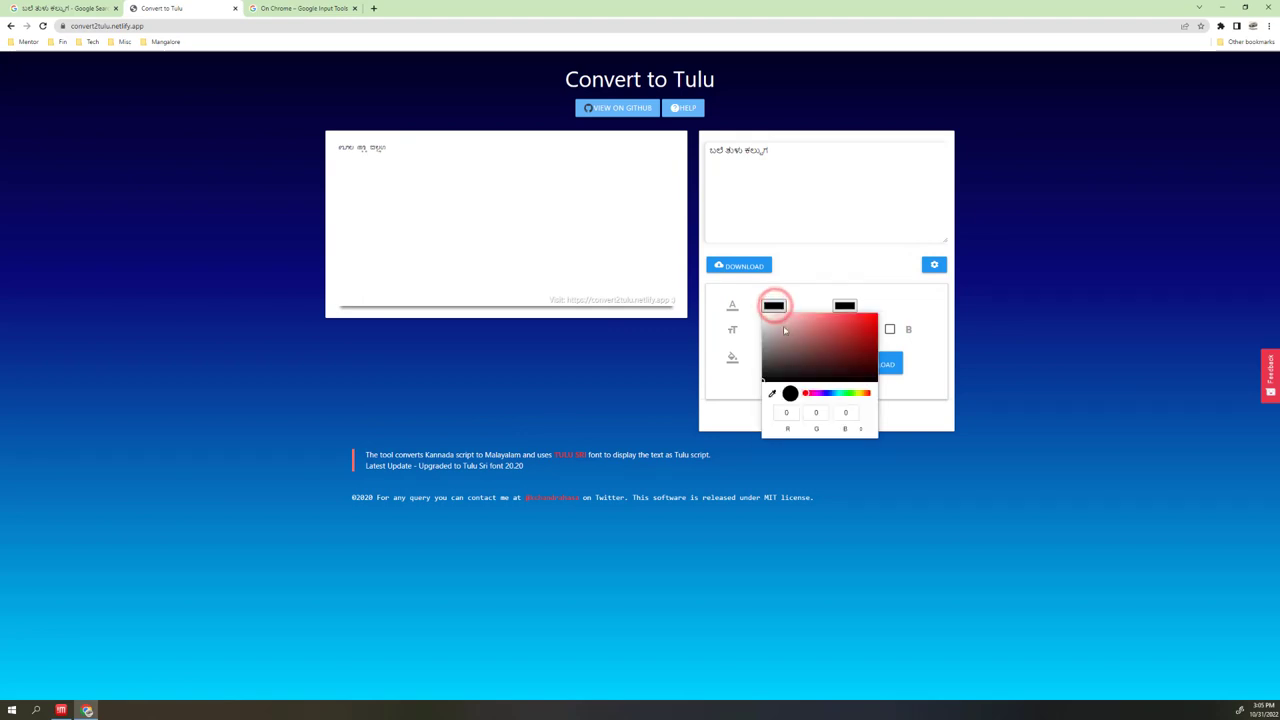
left_click(843, 393)
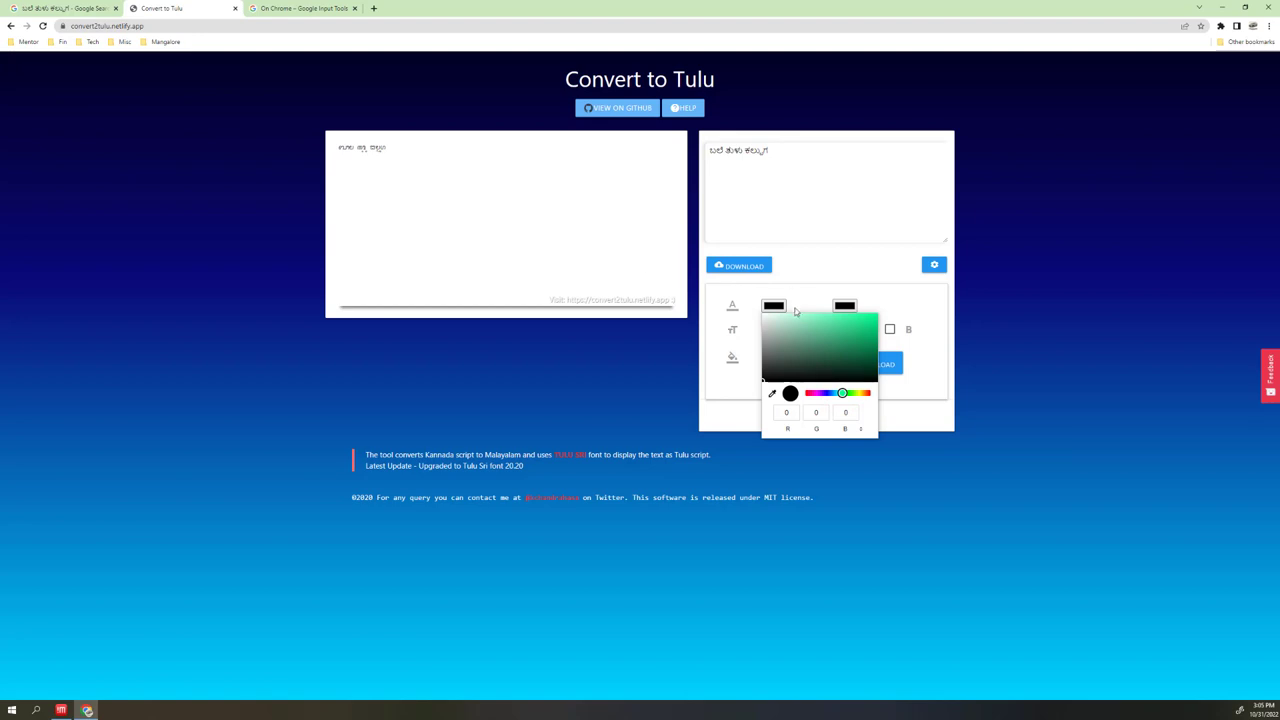
left_click(907, 301)
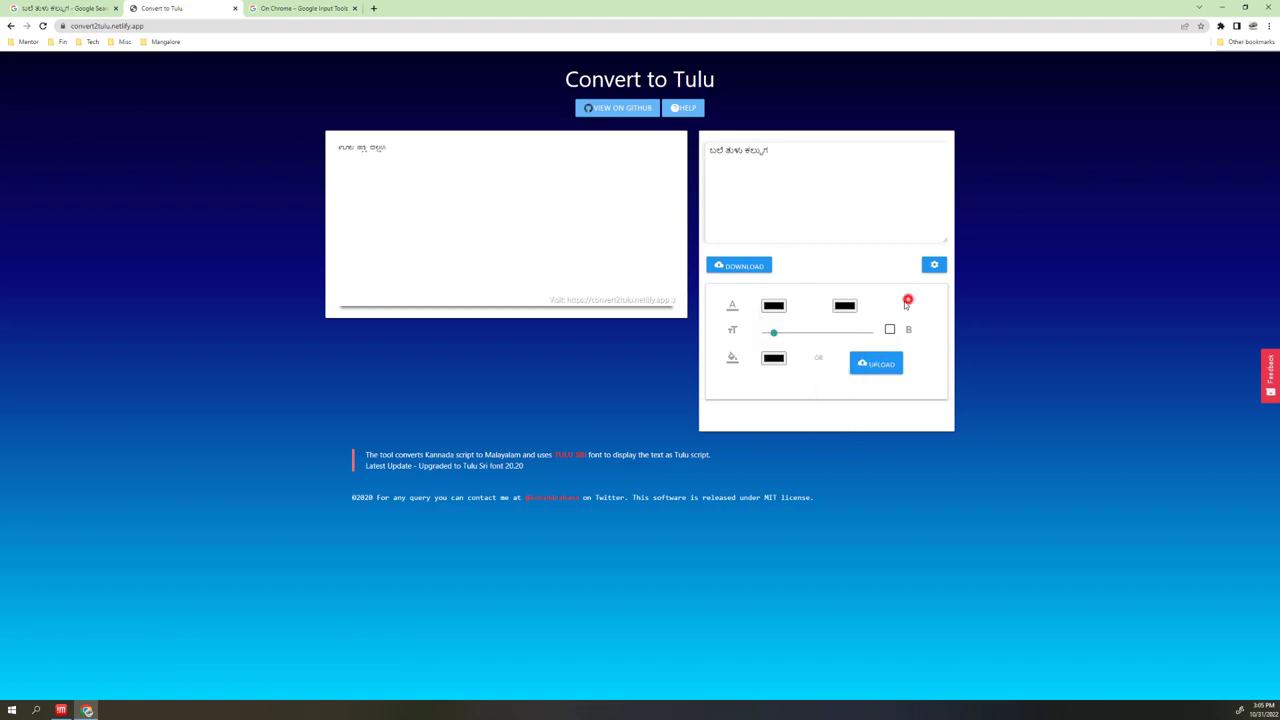
Enlarge the Tulu text to a little under half of the font size range and set its font color to red
left_click(808, 332)
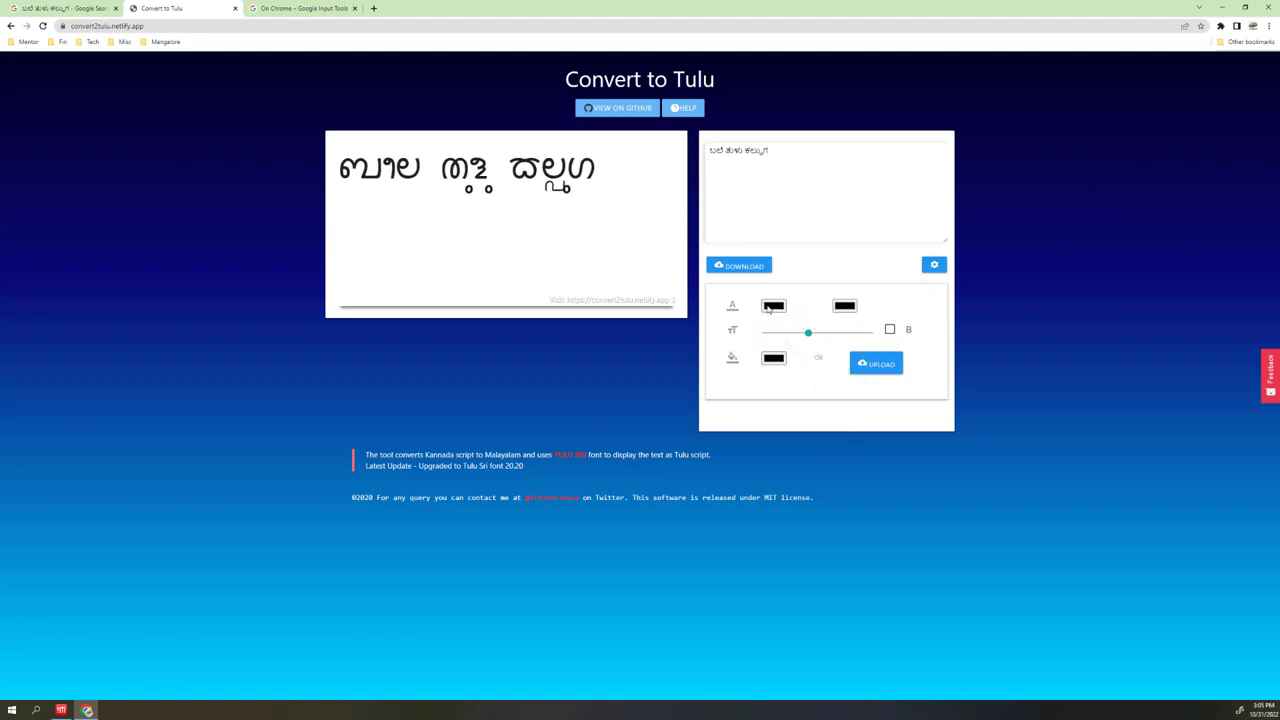
left_click(773, 305)
left_click(832, 333)
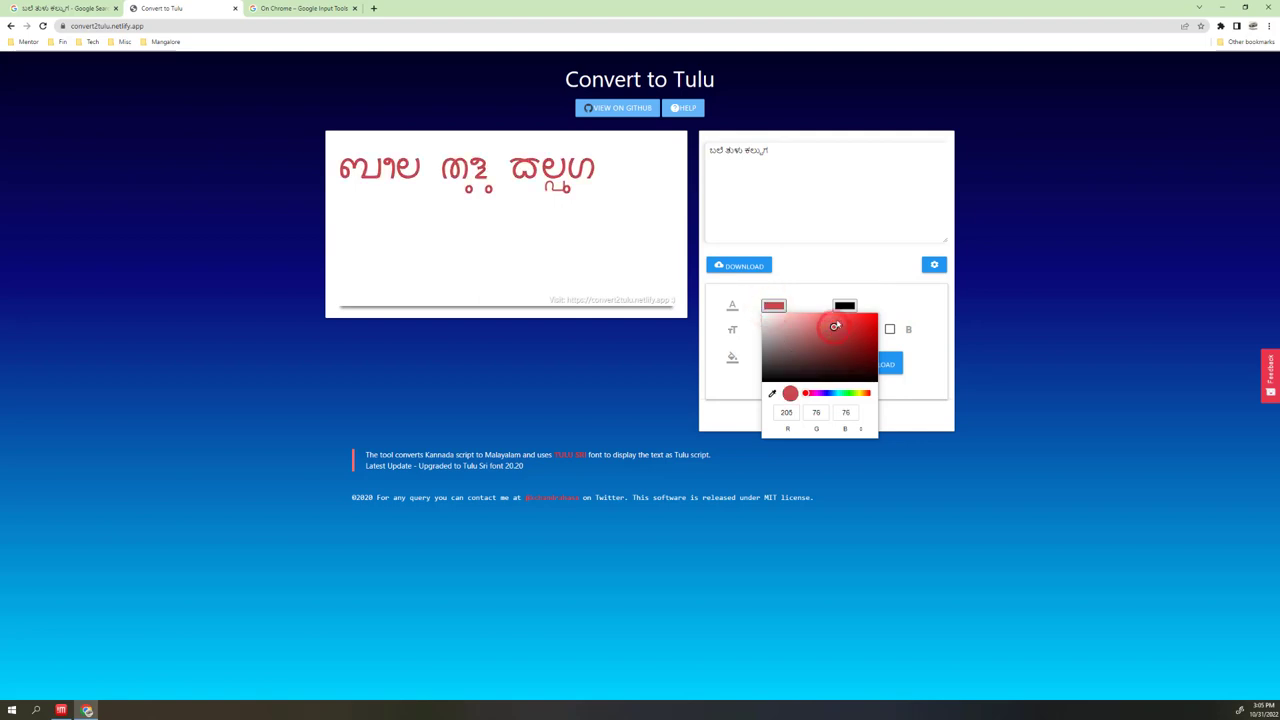
left_click(871, 256)
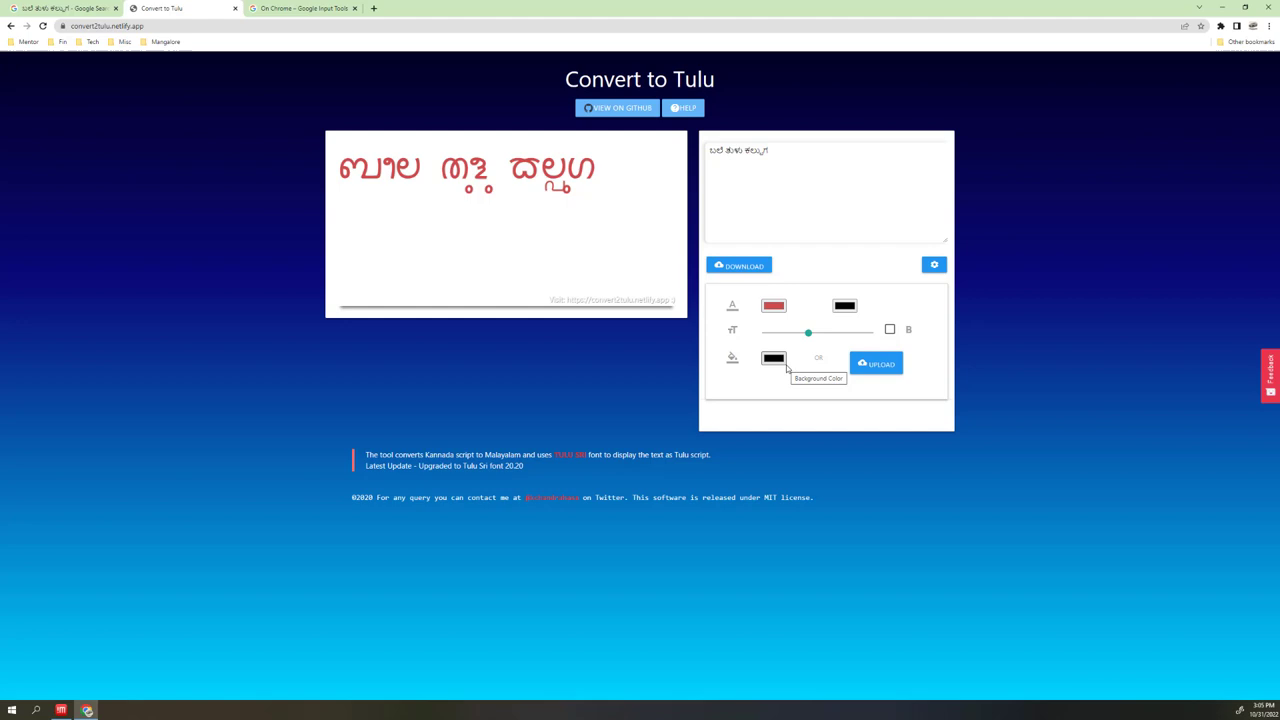
left_click(826, 217)
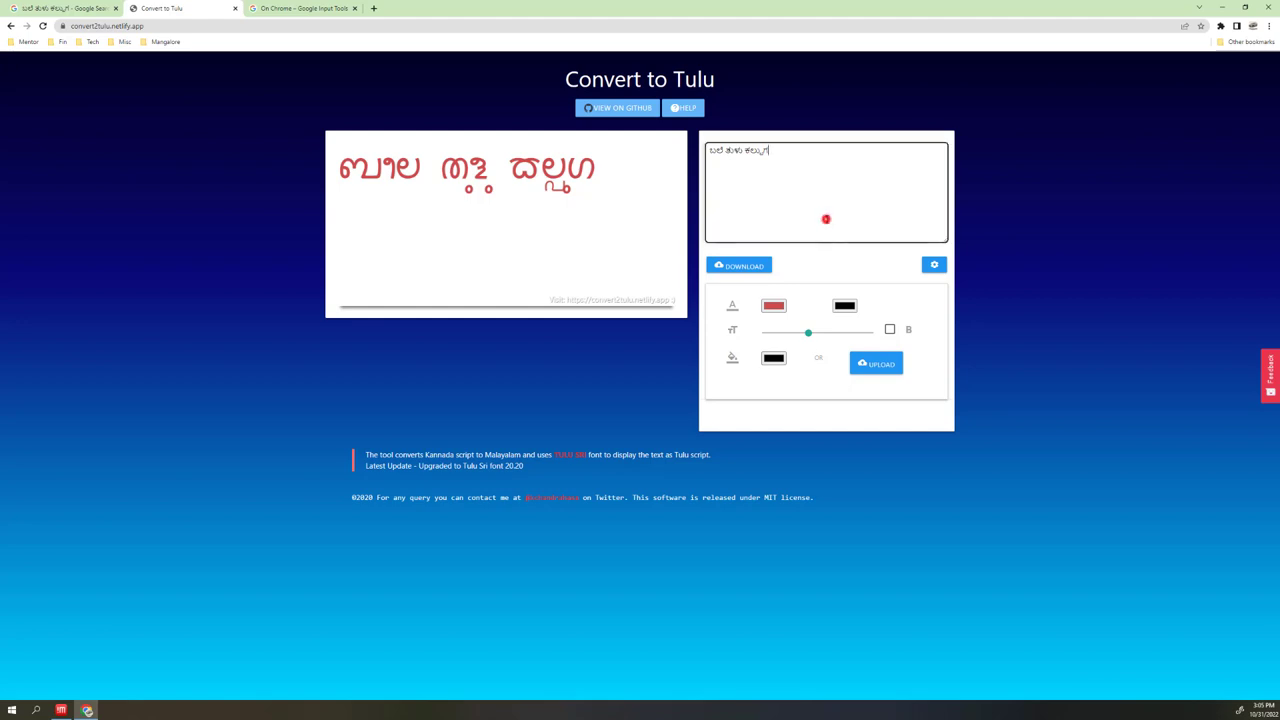
Download the Tulu text as a PNG image and open the downloaded file
left_click(753, 272)
left_click(753, 270)
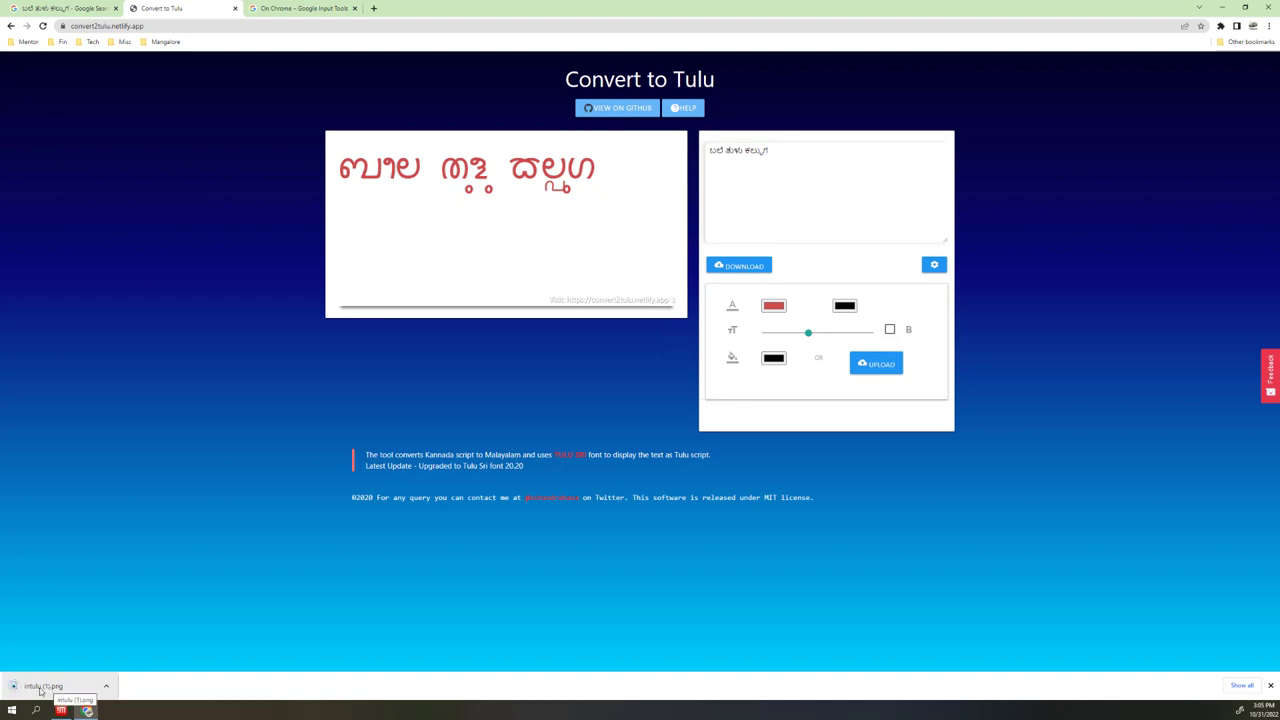
left_click(40, 688)
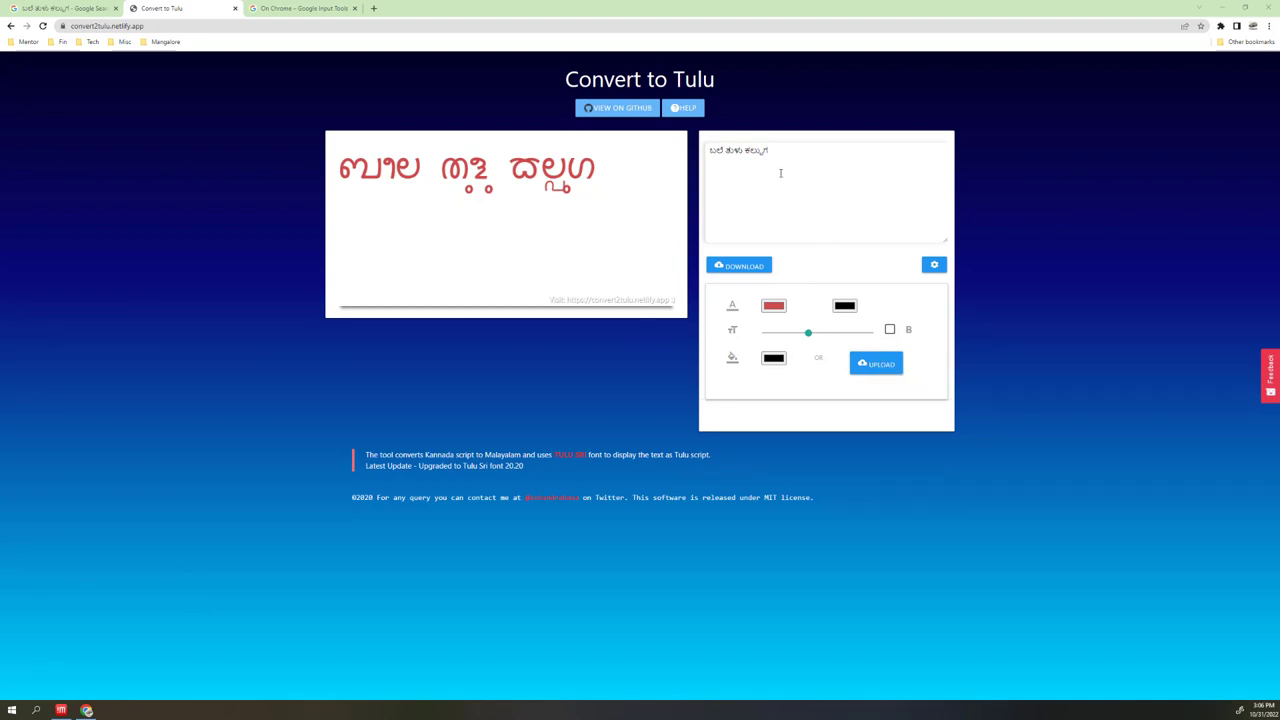
triple_click(748, 149)
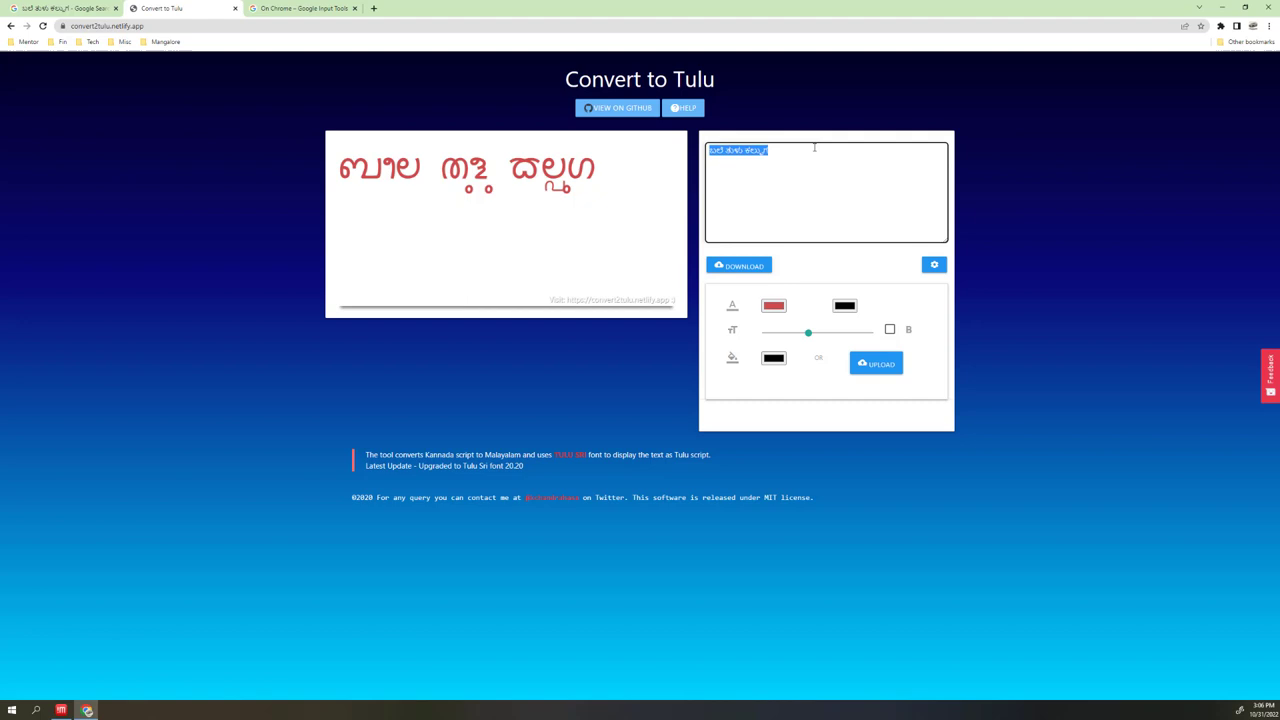
left_click(374, 7)
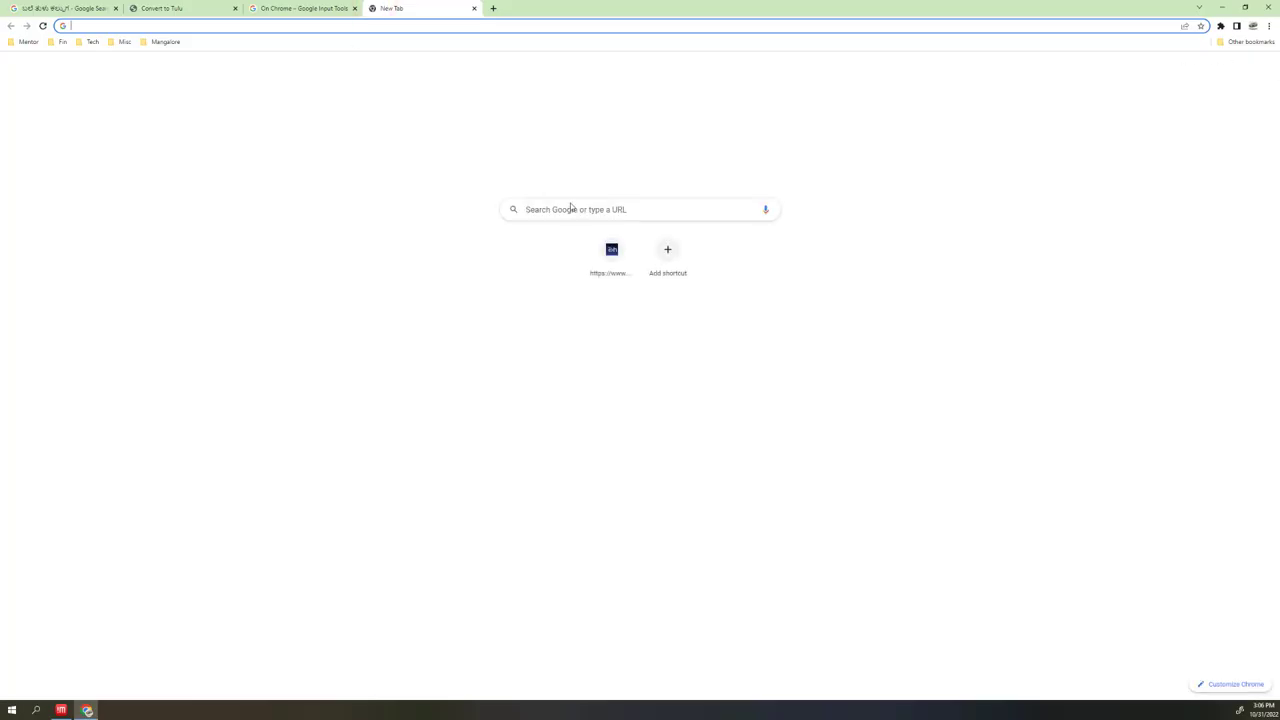
left_click(565, 209)
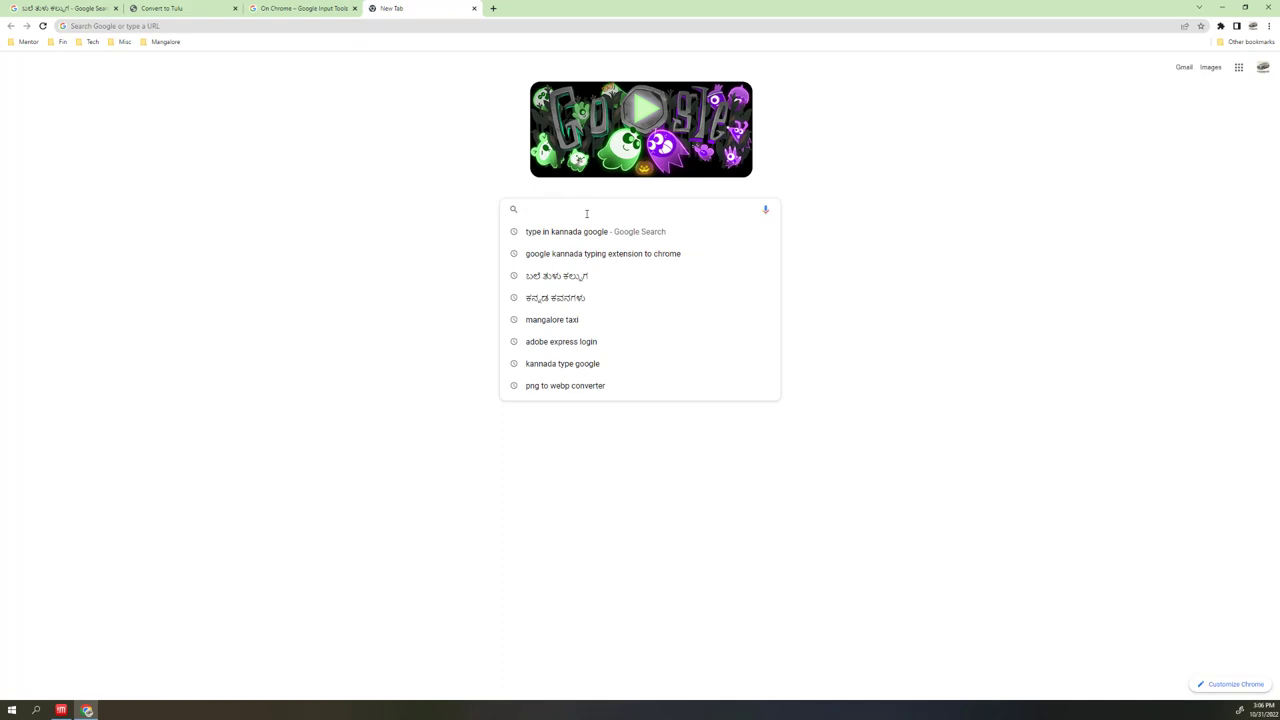
type("baraha equivalent")
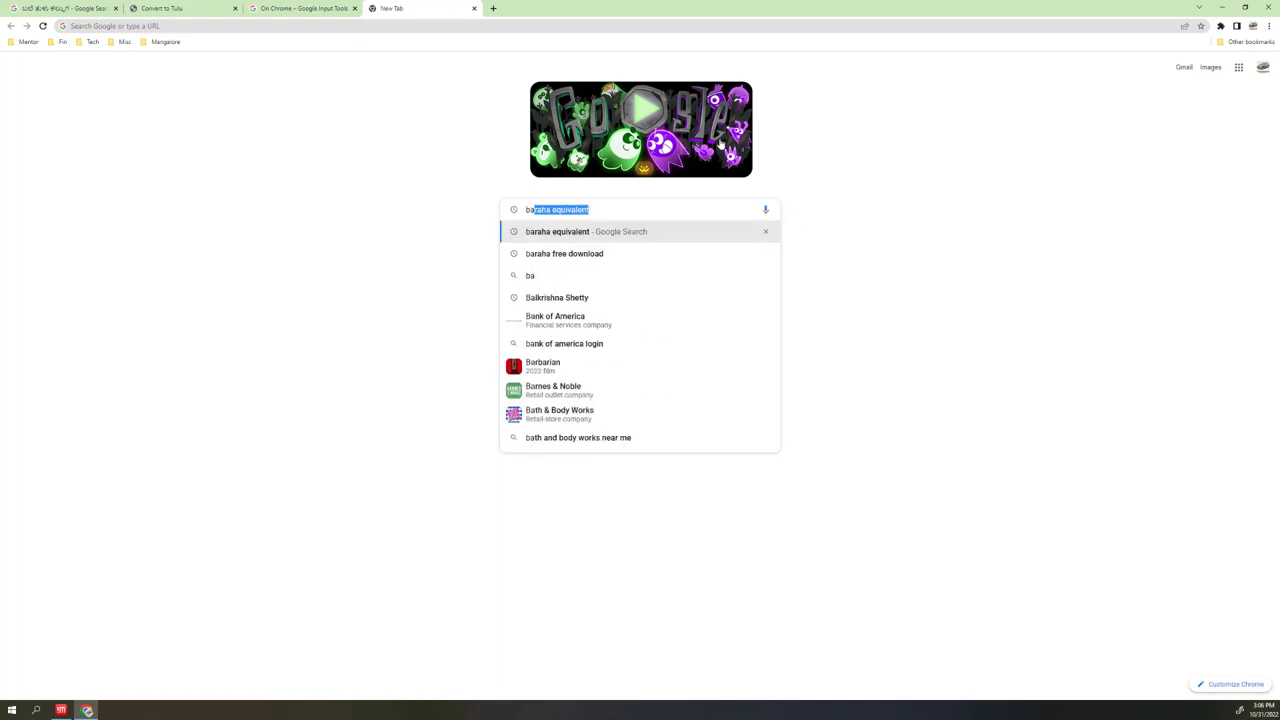
left_click(473, 8)
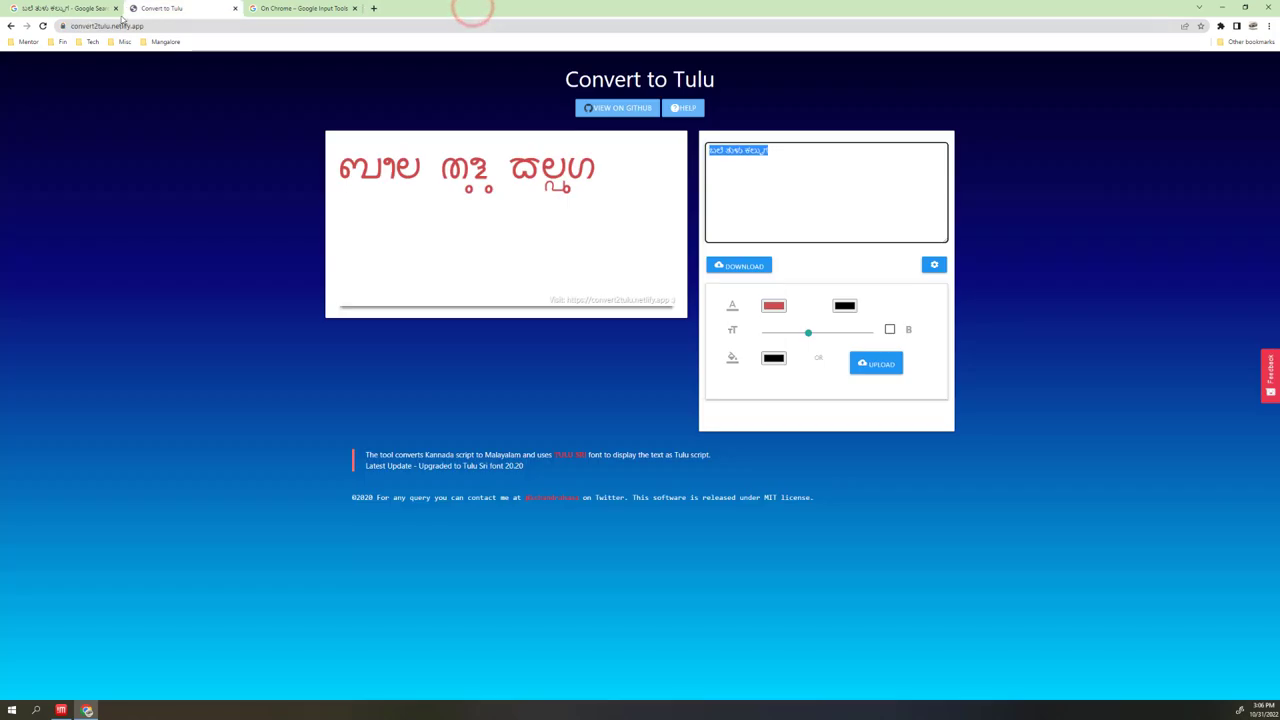
Look through the Google results for the Kannada phrase "ಬಲೆ ತುಳು ಕಲ್ಪುಗ" and return to the Convert to Tulu page
left_click(50, 10)
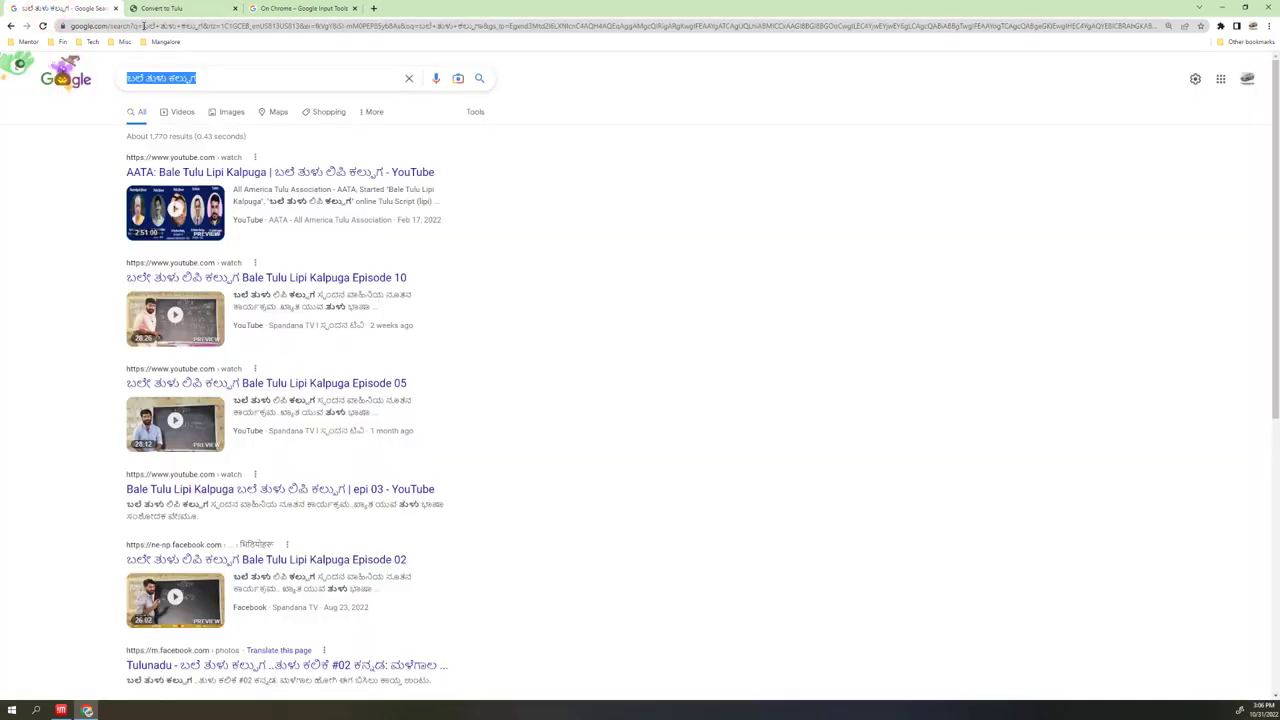
left_click(208, 78)
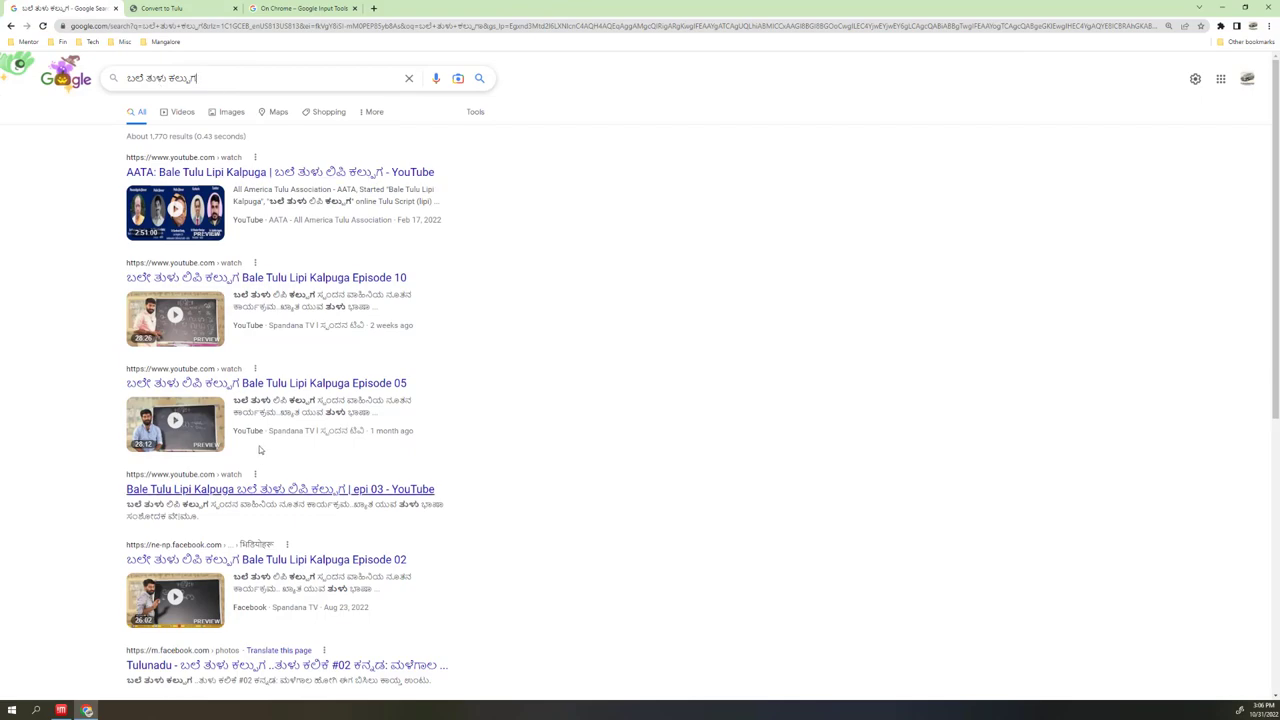
scroll(281, 308, "down", 2)
scroll(281, 308, "down", 3)
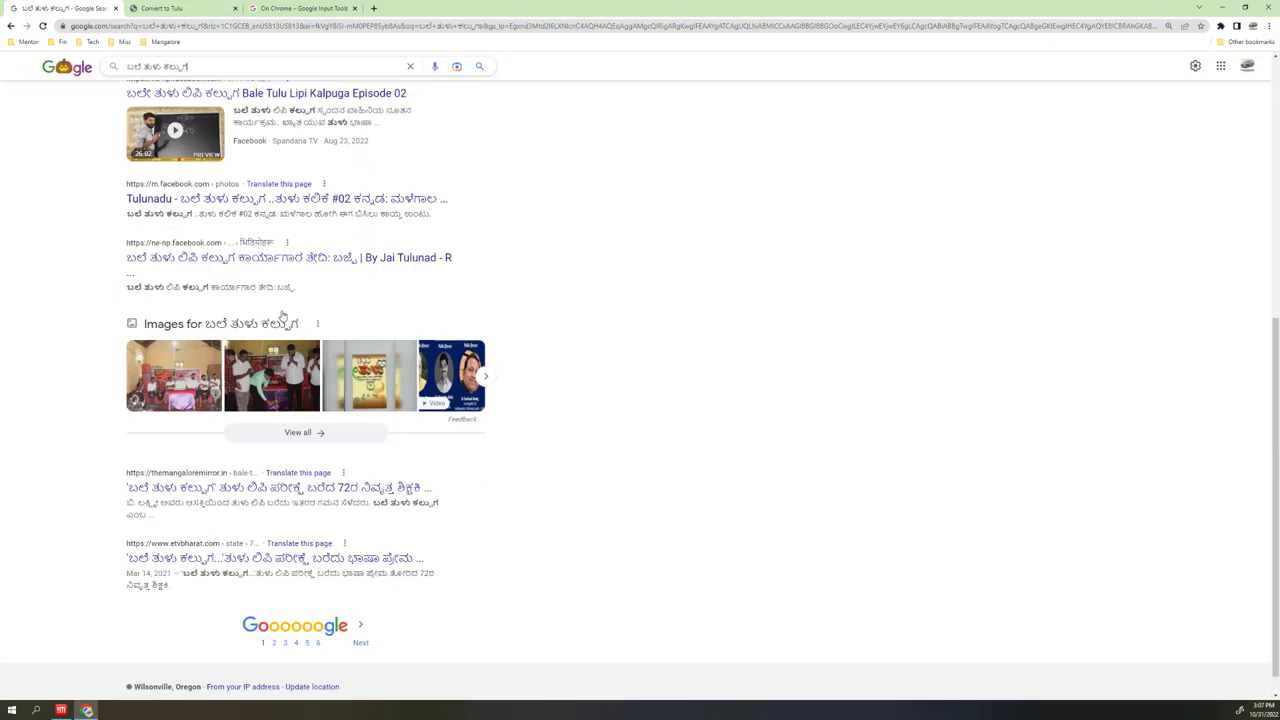
scroll(281, 316, "up", 3)
scroll(281, 315, "up", 2)
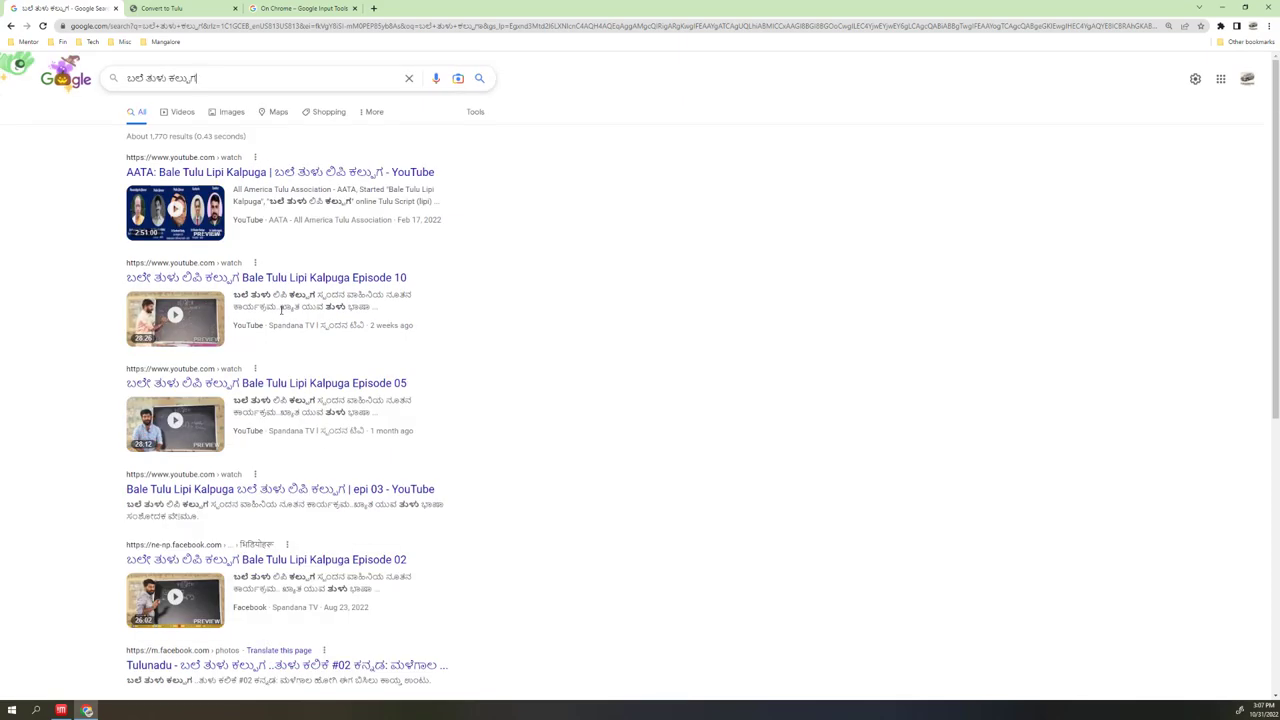
scroll(281, 311, "down", 3)
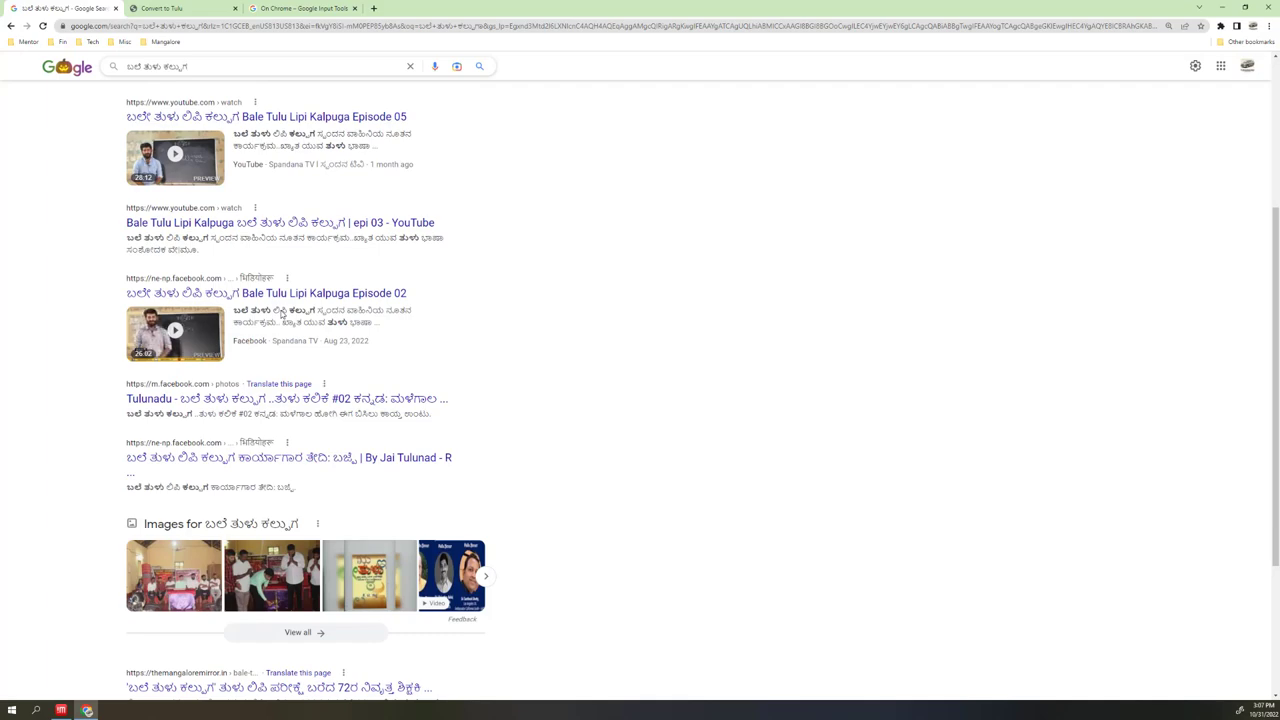
scroll(281, 311, "down", 2)
scroll(281, 311, "up", 5)
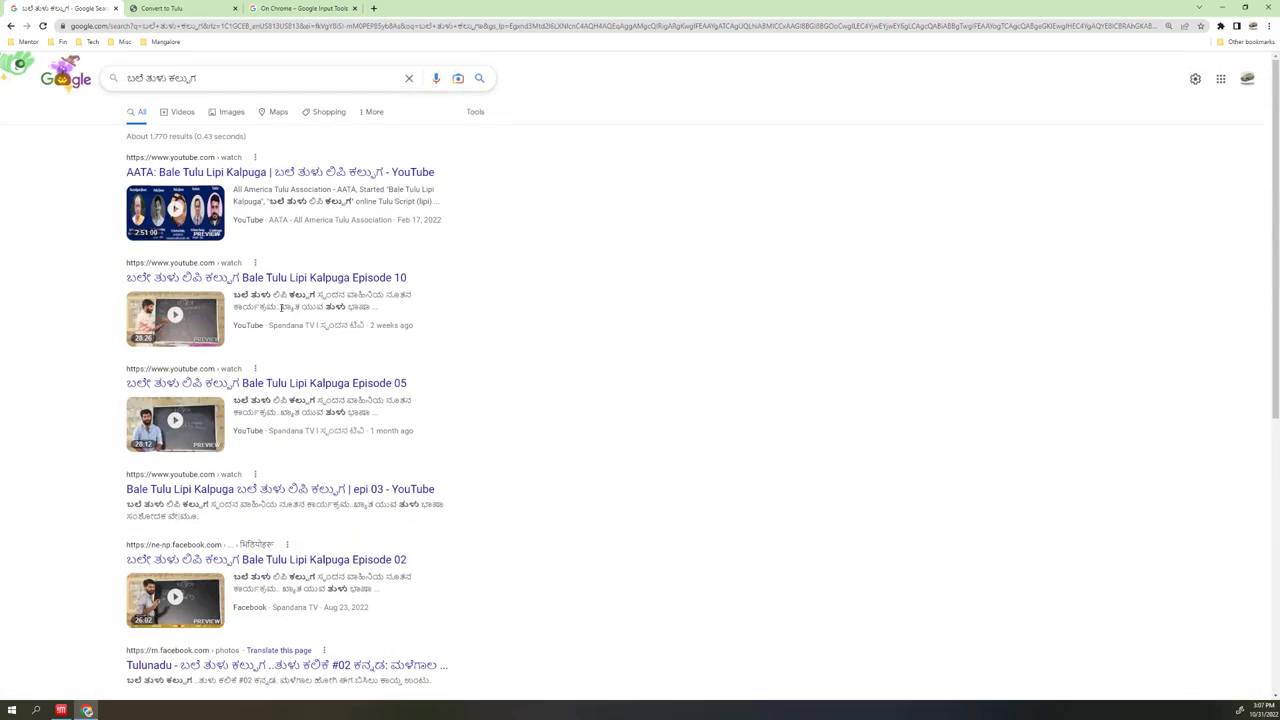
left_click(175, 7)
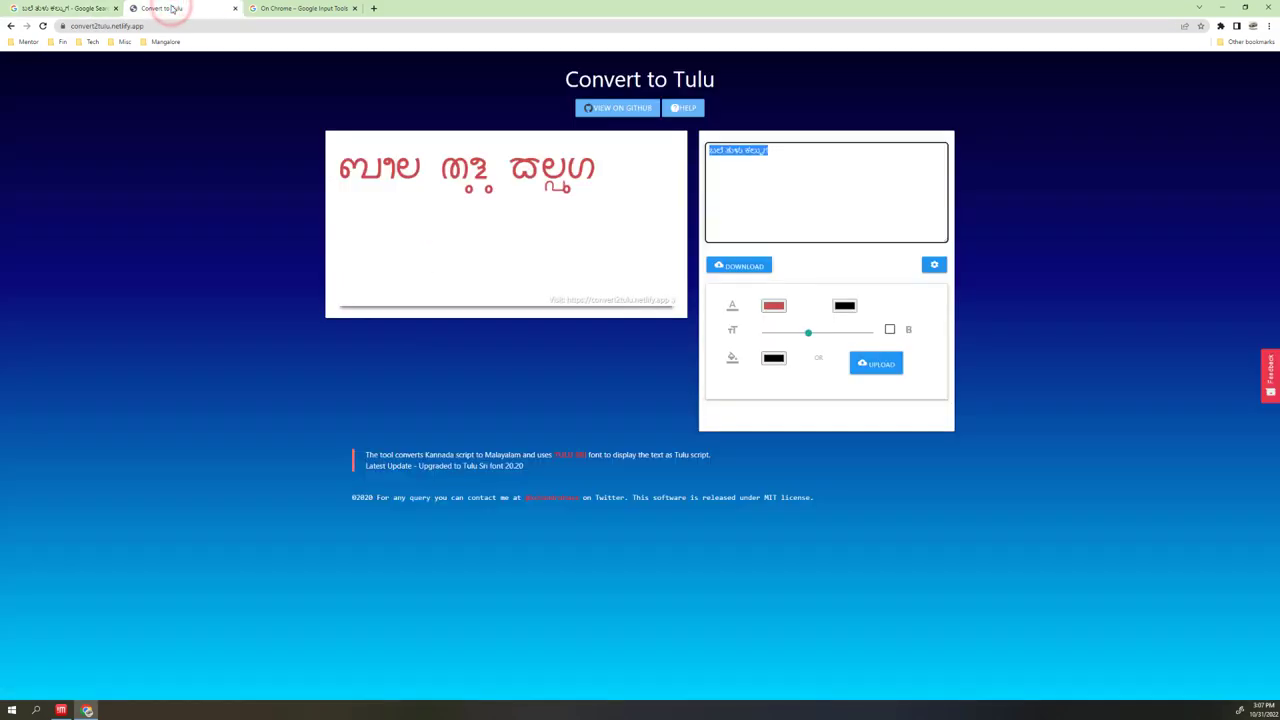